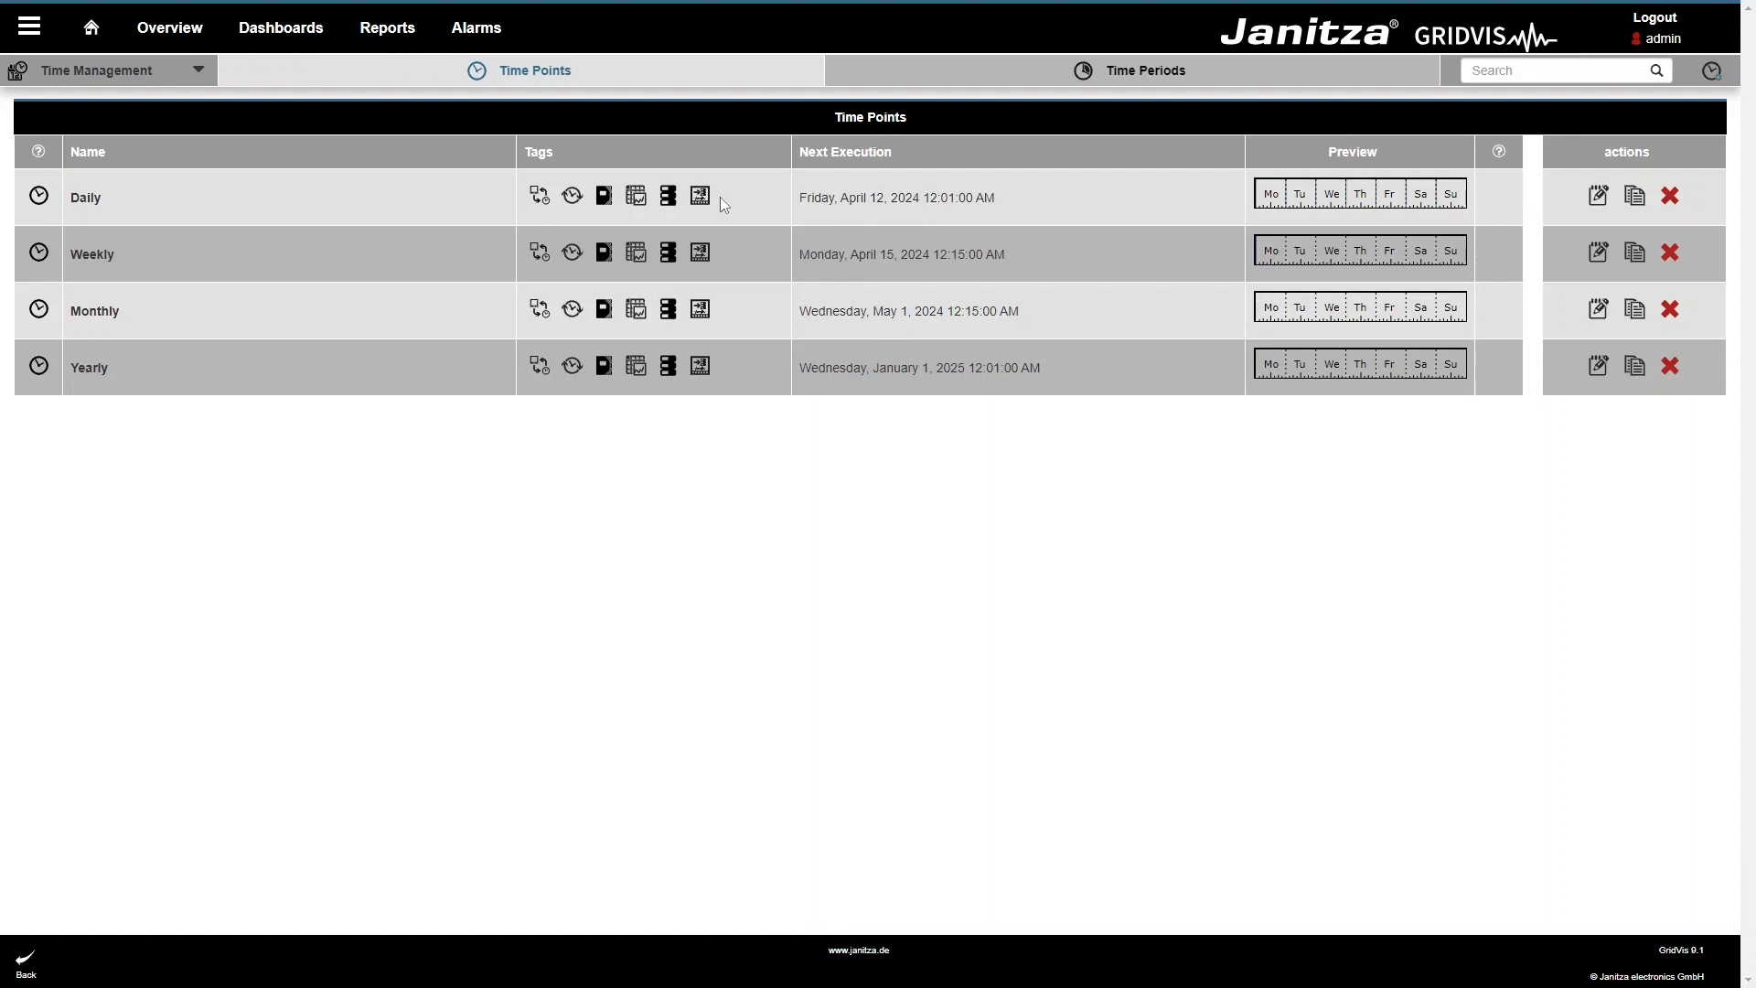
Step: Create a time point named Hourly with the REPORT and DB tags added and a start date of 04/08/2024
{"action": "left_click", "coordinate": [1712, 75]}
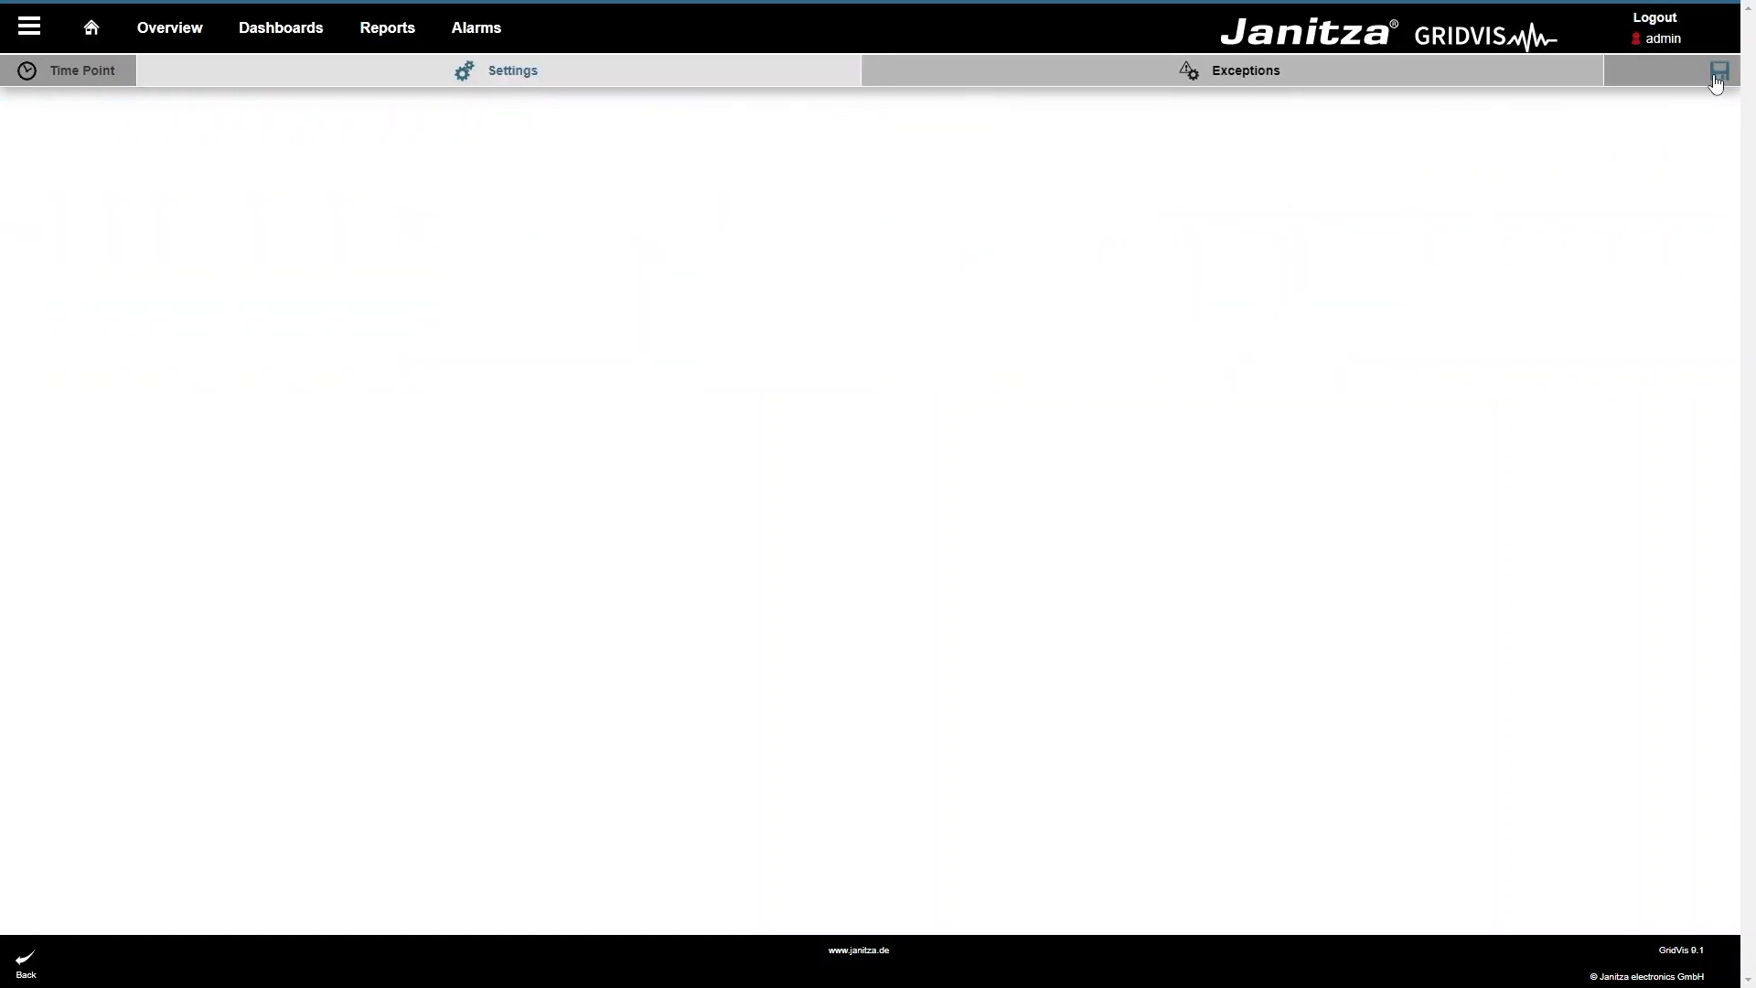
{"action": "left_click_drag", "start_coordinate": [739, 317], "coordinate": [579, 318]}
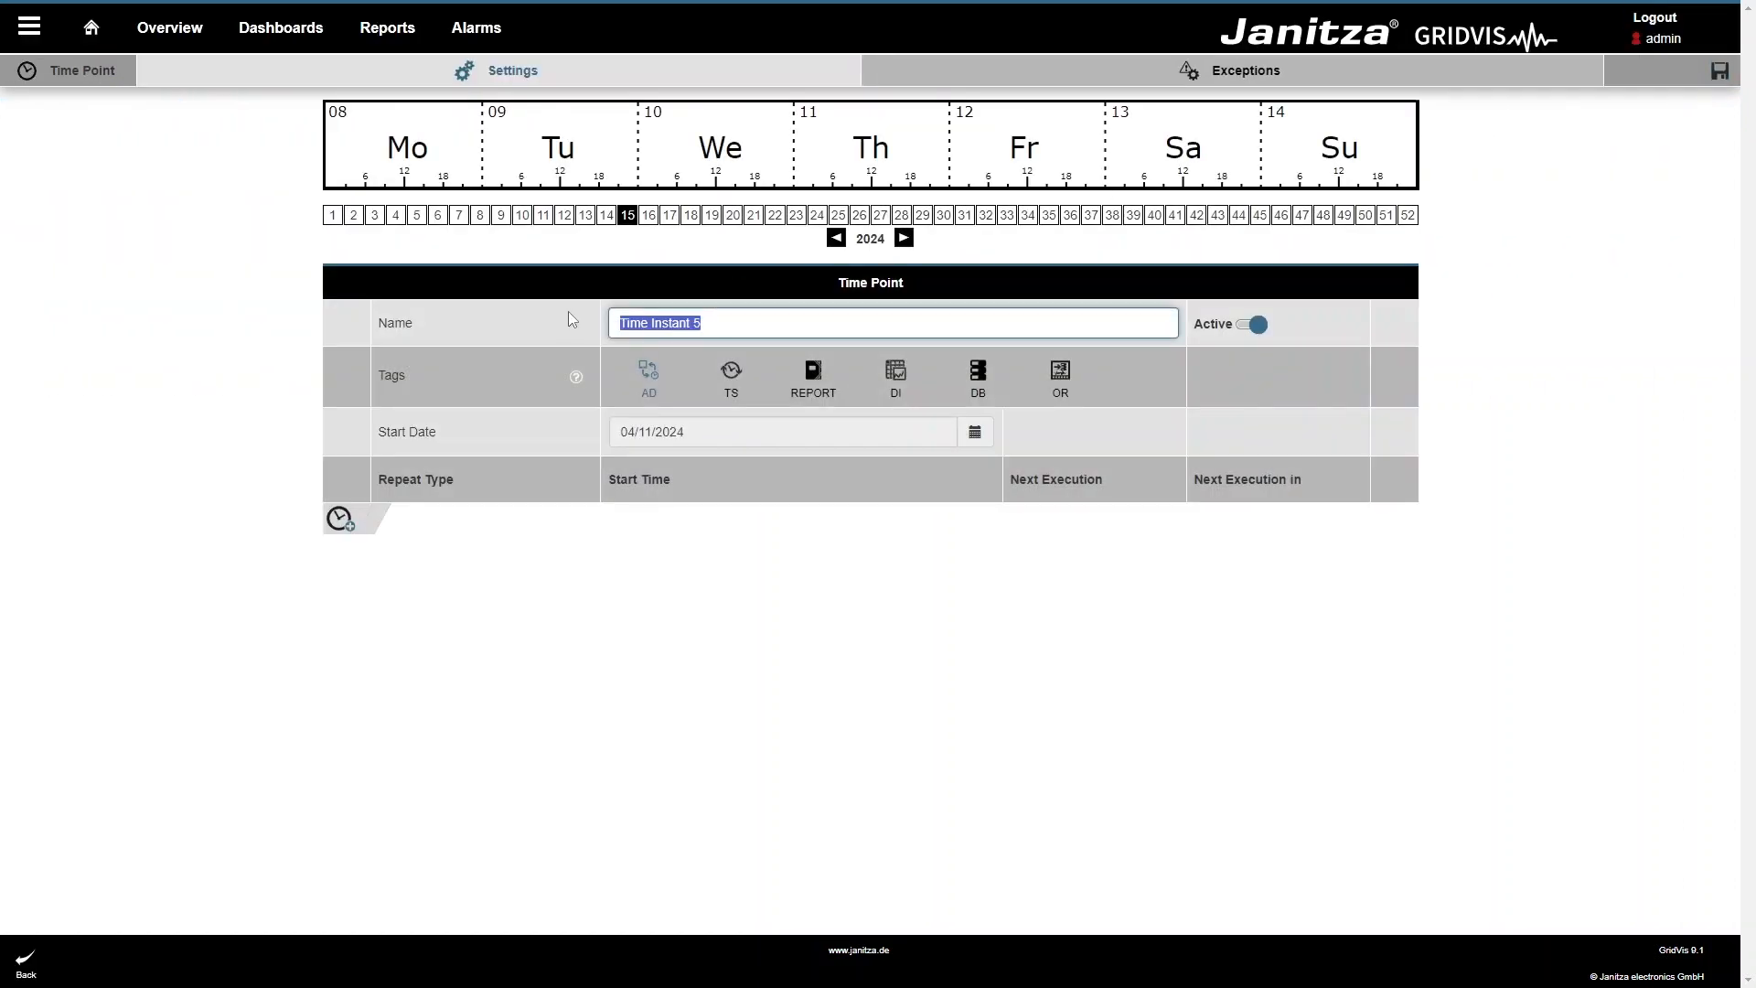
{"action": "type", "text": "Hourly"}
{"action": "left_click", "coordinate": [813, 371]}
{"action": "left_click", "coordinate": [976, 375]}
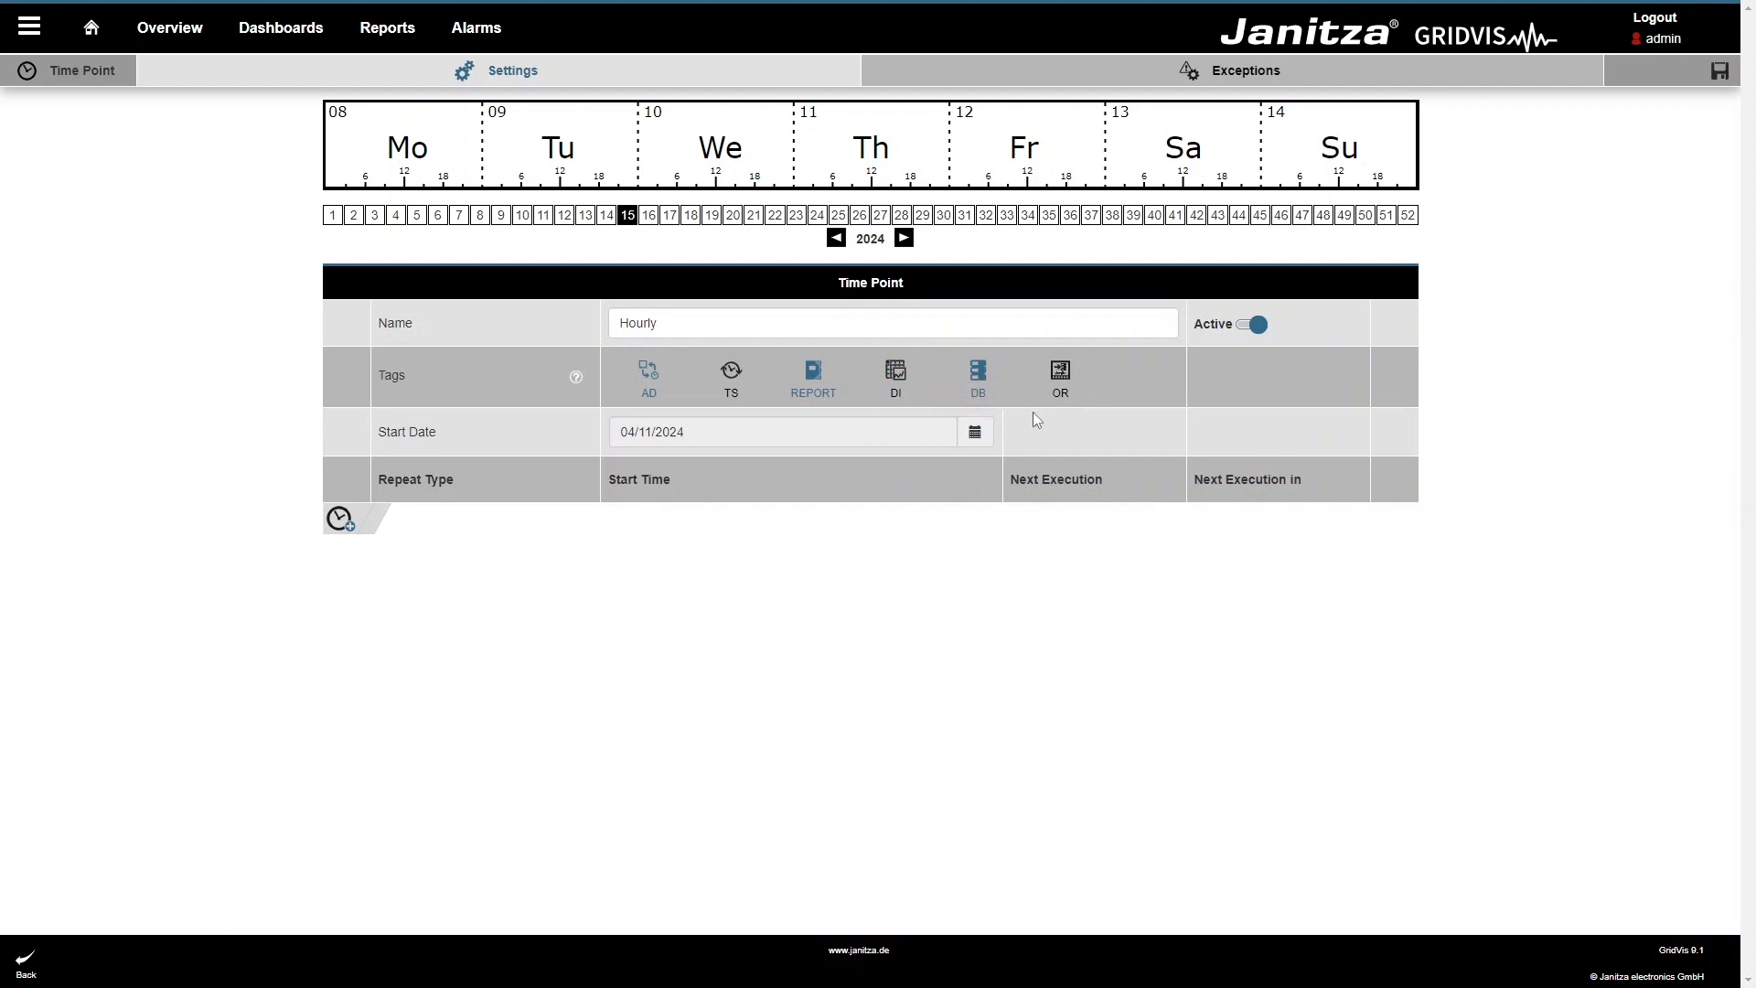
{"action": "left_click", "coordinate": [976, 434]}
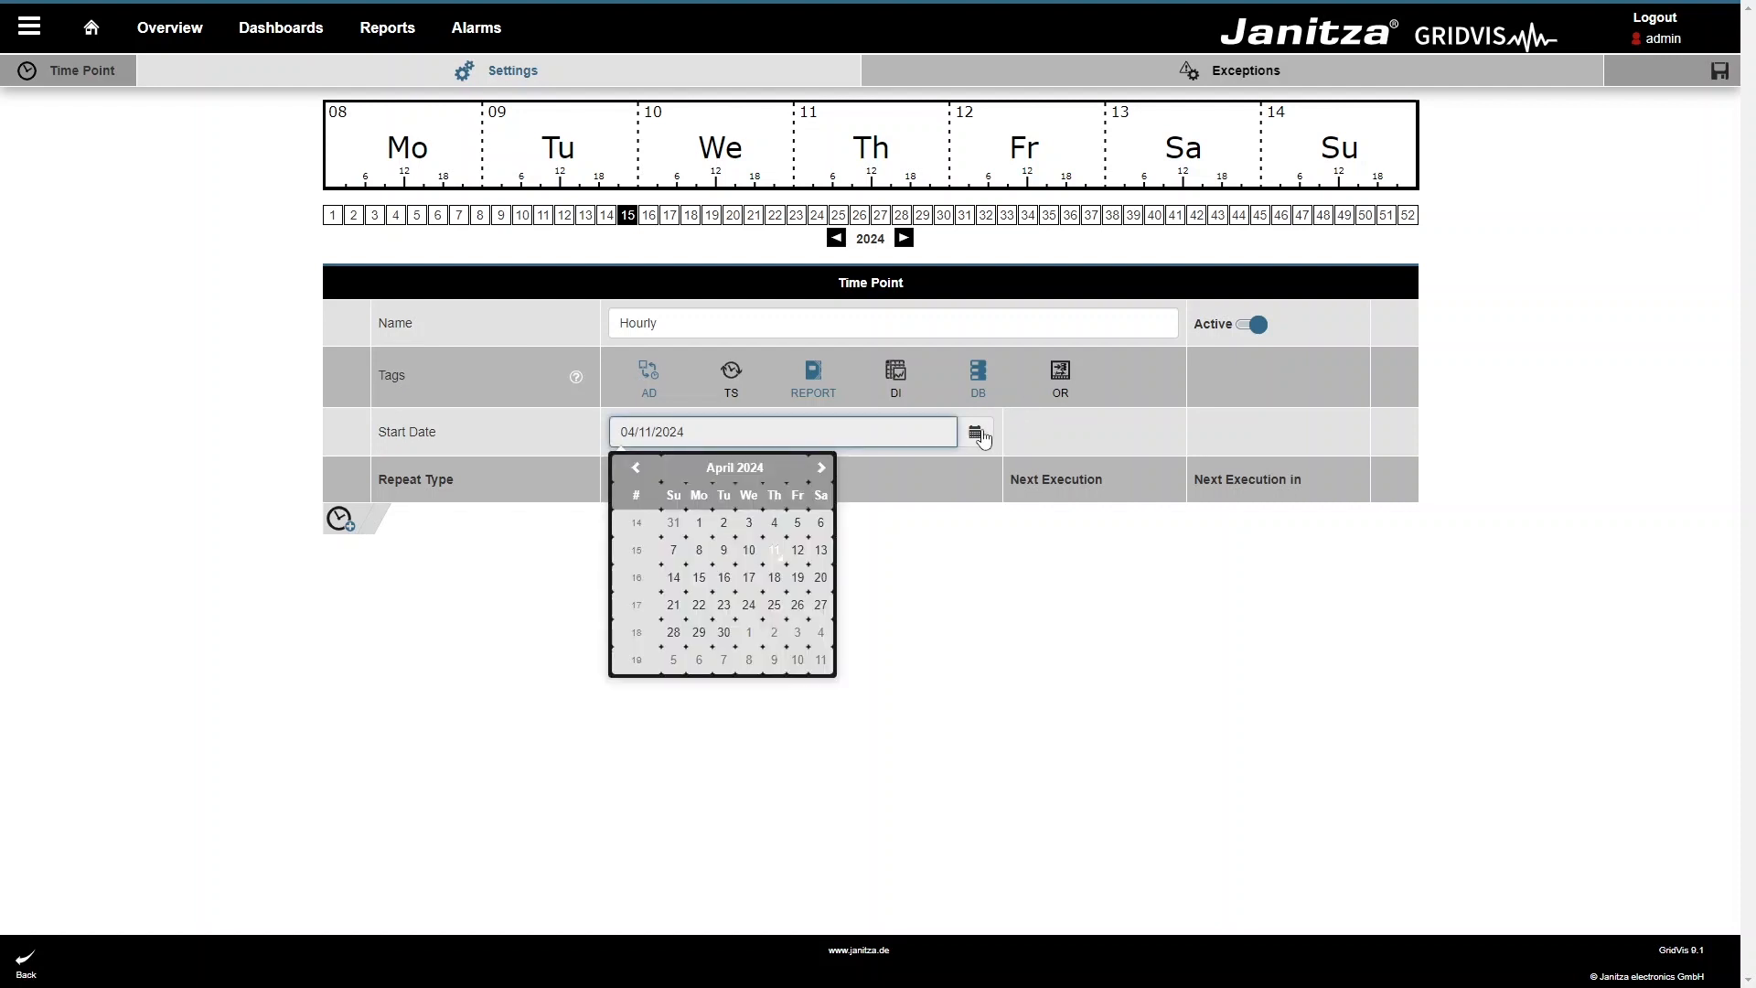
{"action": "left_click", "coordinate": [695, 553]}
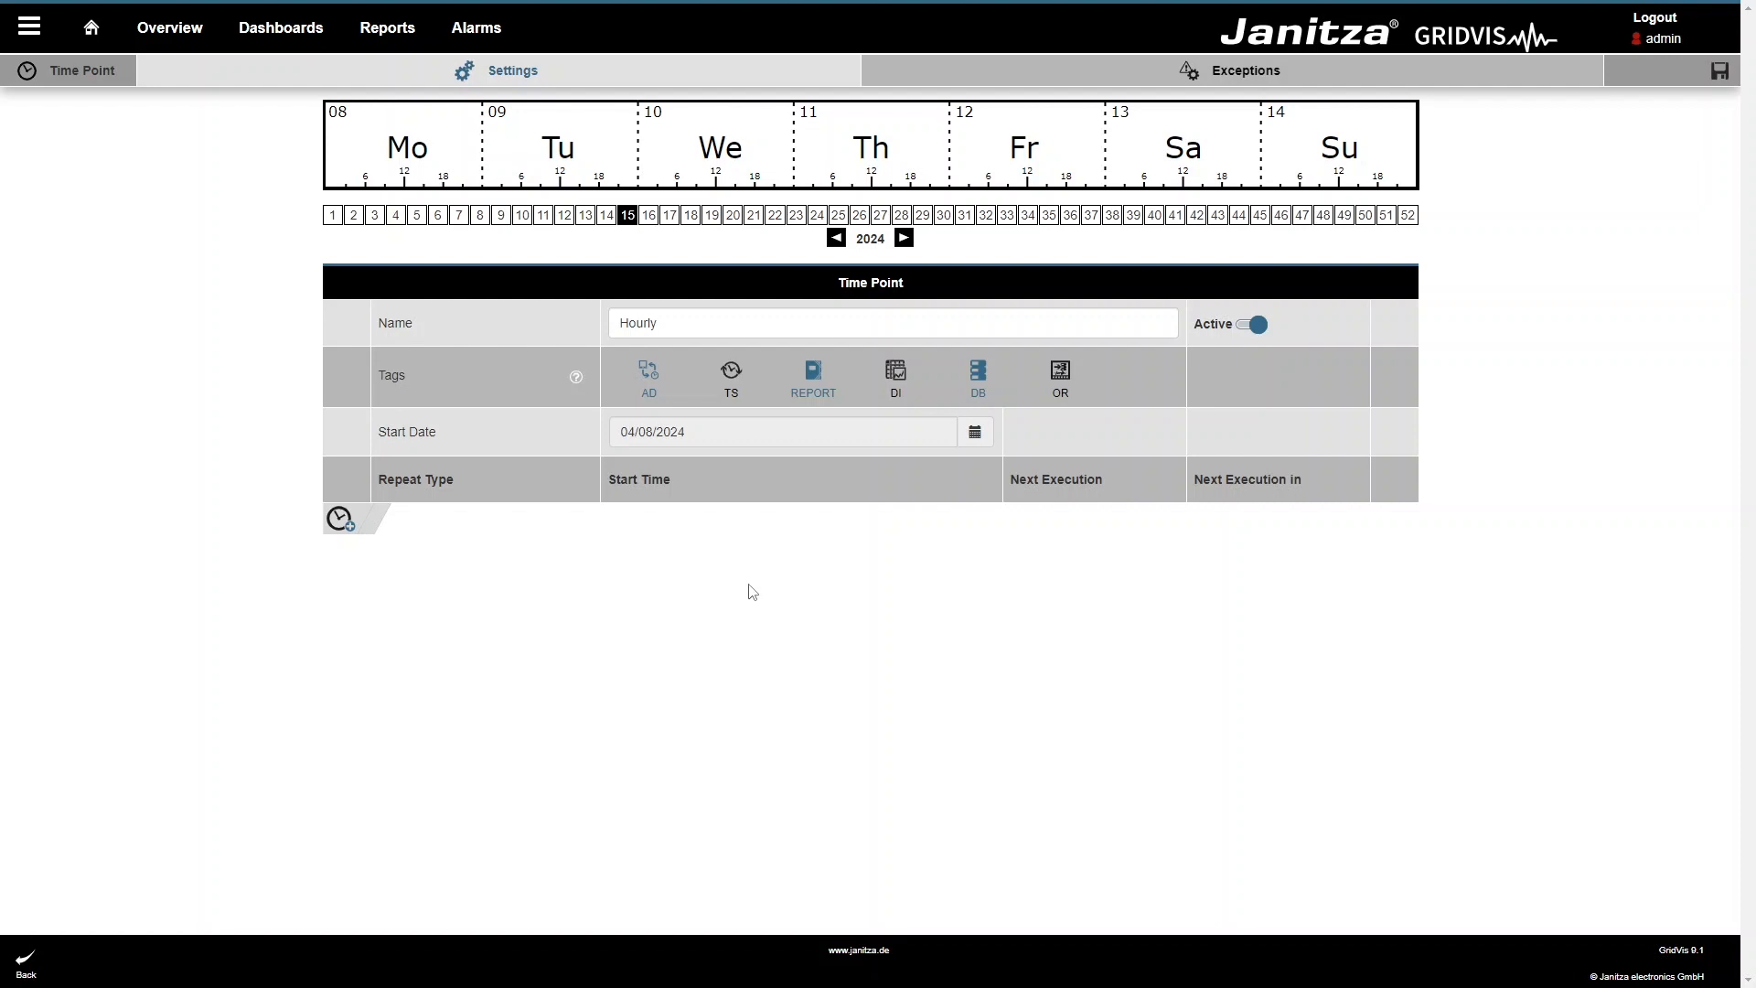
Step: Add an hourly repeat to the time point that executes at minute 25
{"action": "left_click", "coordinate": [354, 527]}
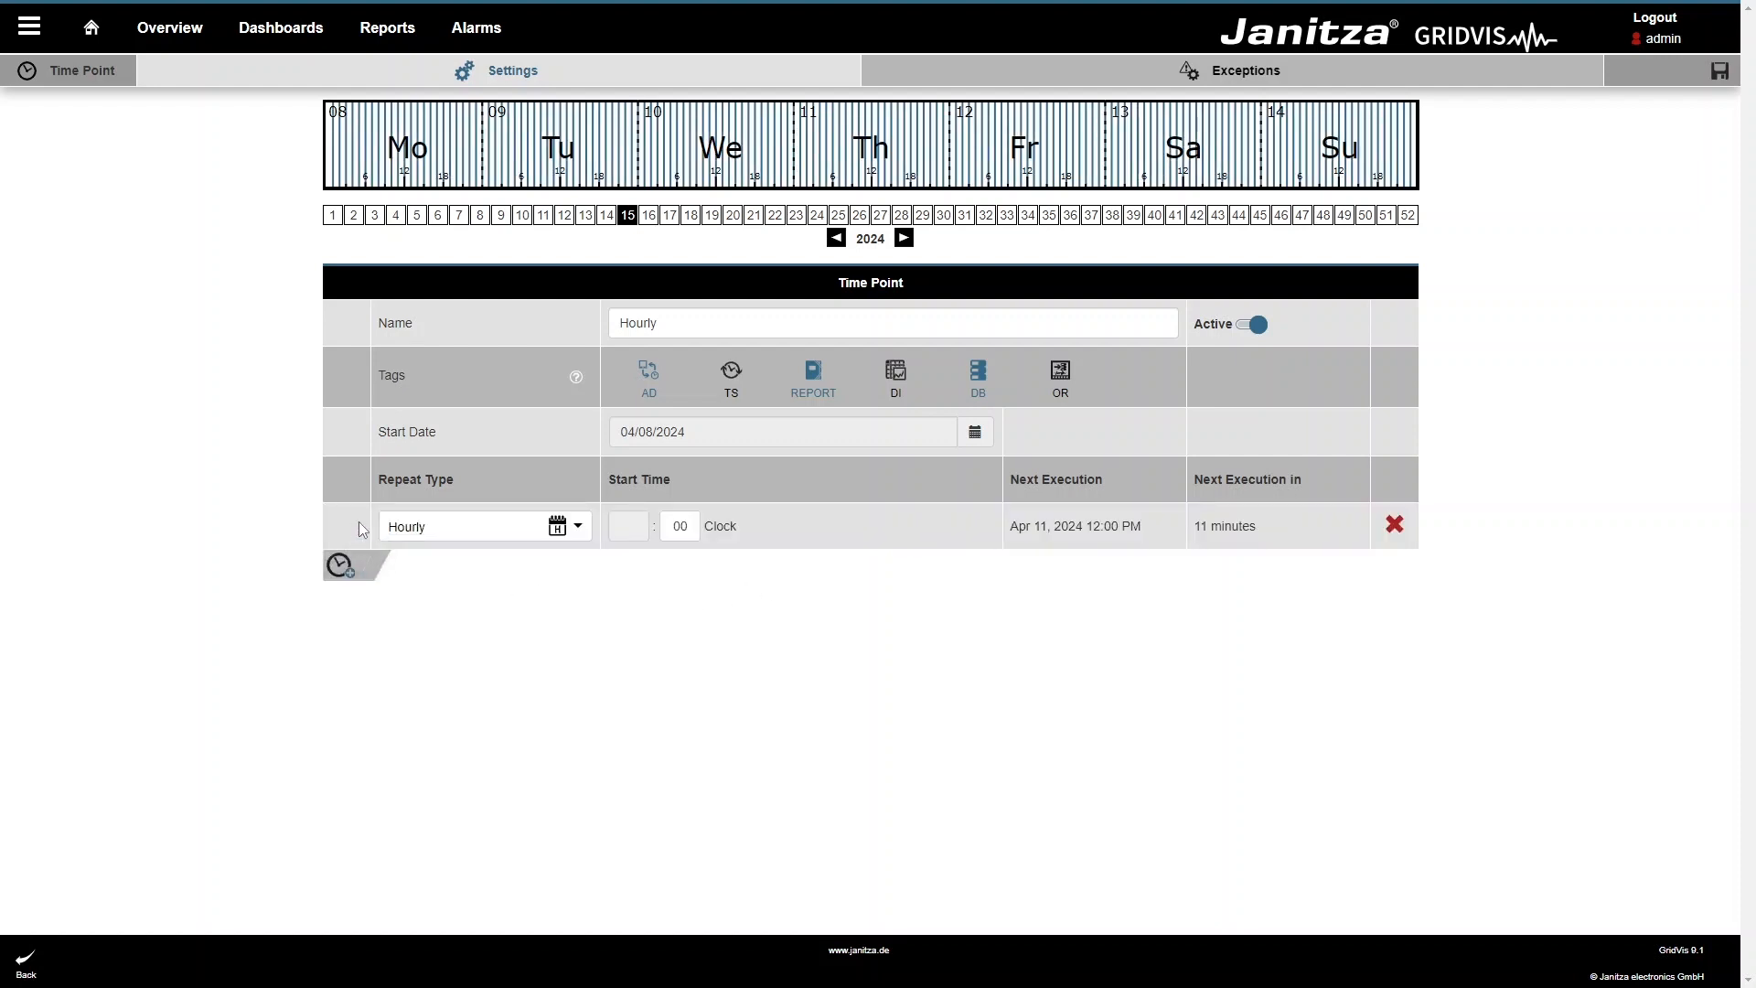
{"action": "left_click", "coordinate": [678, 535]}
{"action": "type", "text": "25"}
{"action": "left_click", "coordinate": [720, 622]}
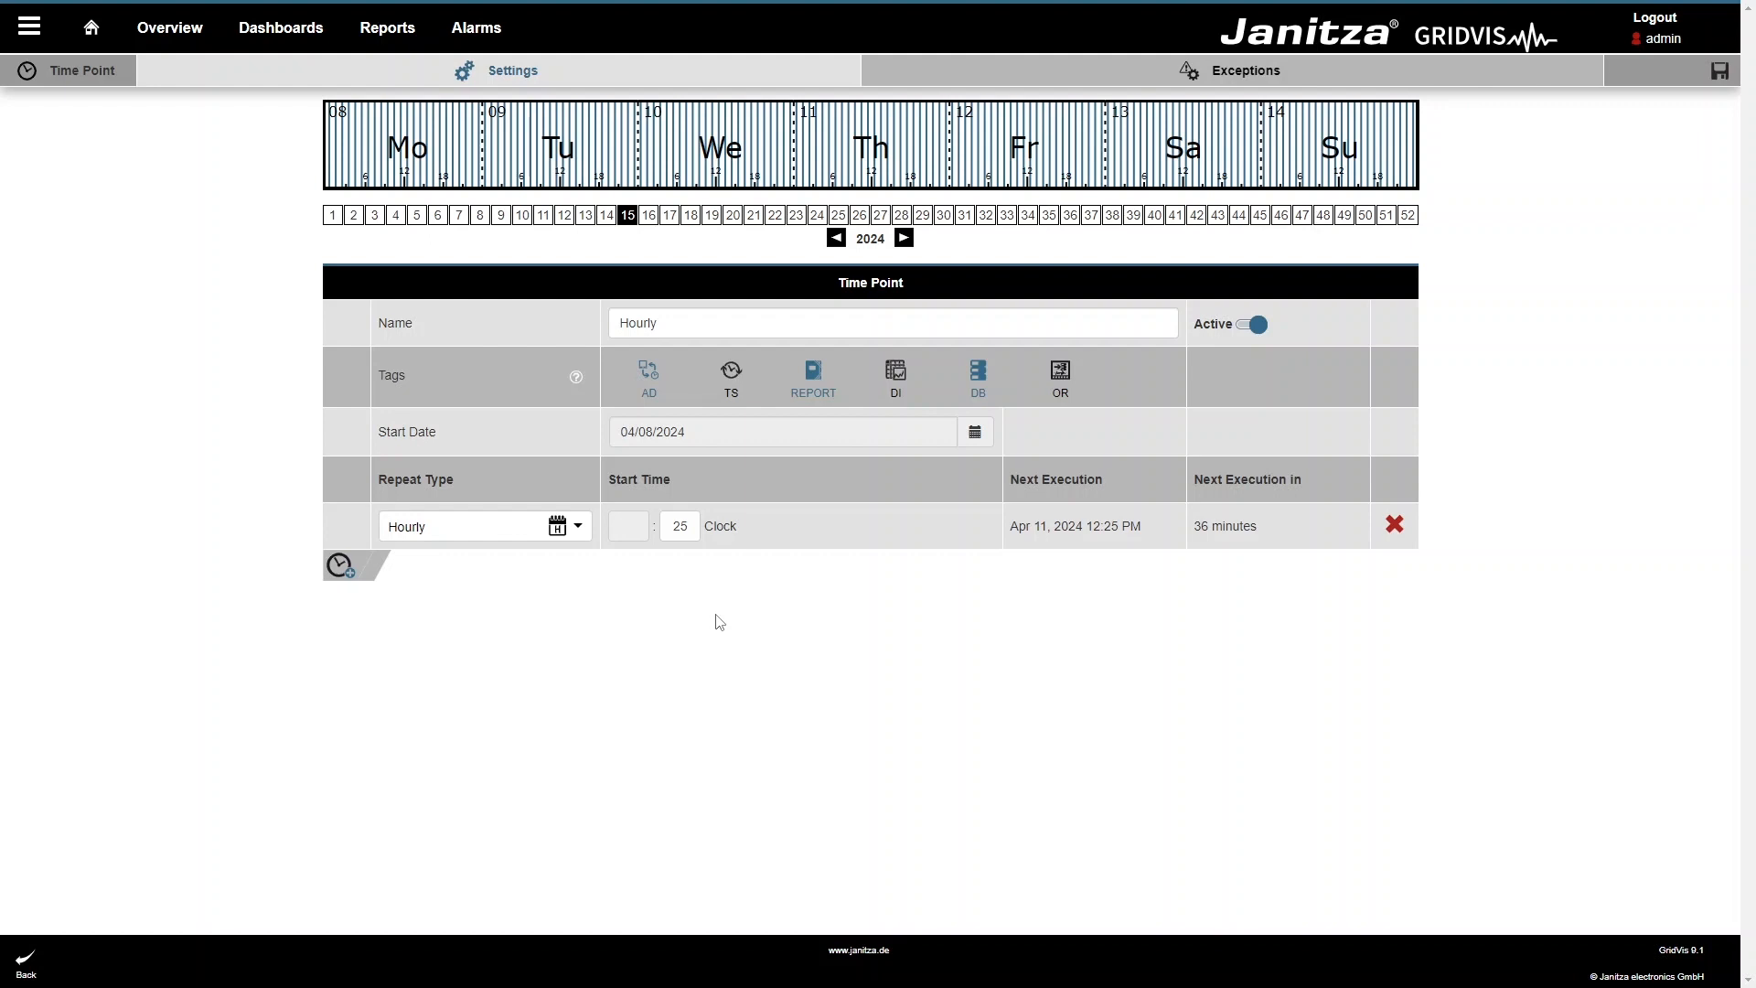
Step: Add a weekly exception to the Hourly time point, starting on Saturday and ending on Sunday
{"action": "left_click", "coordinate": [1166, 70]}
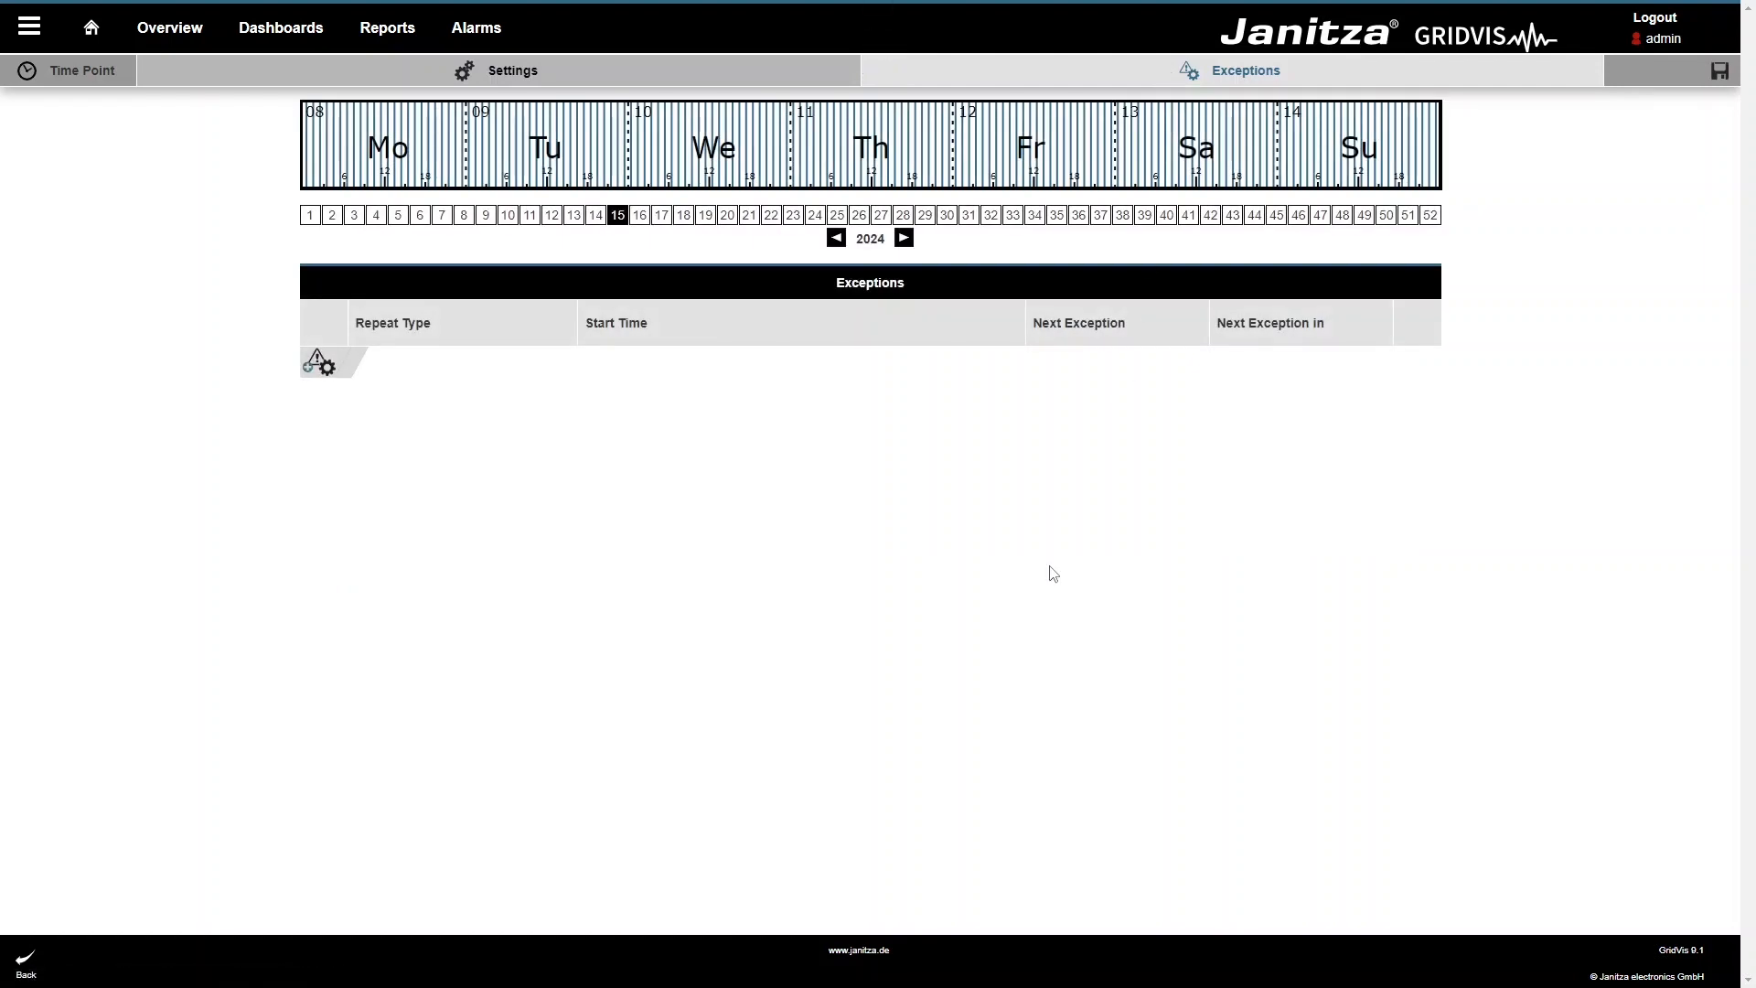
{"action": "left_click", "coordinate": [345, 365]}
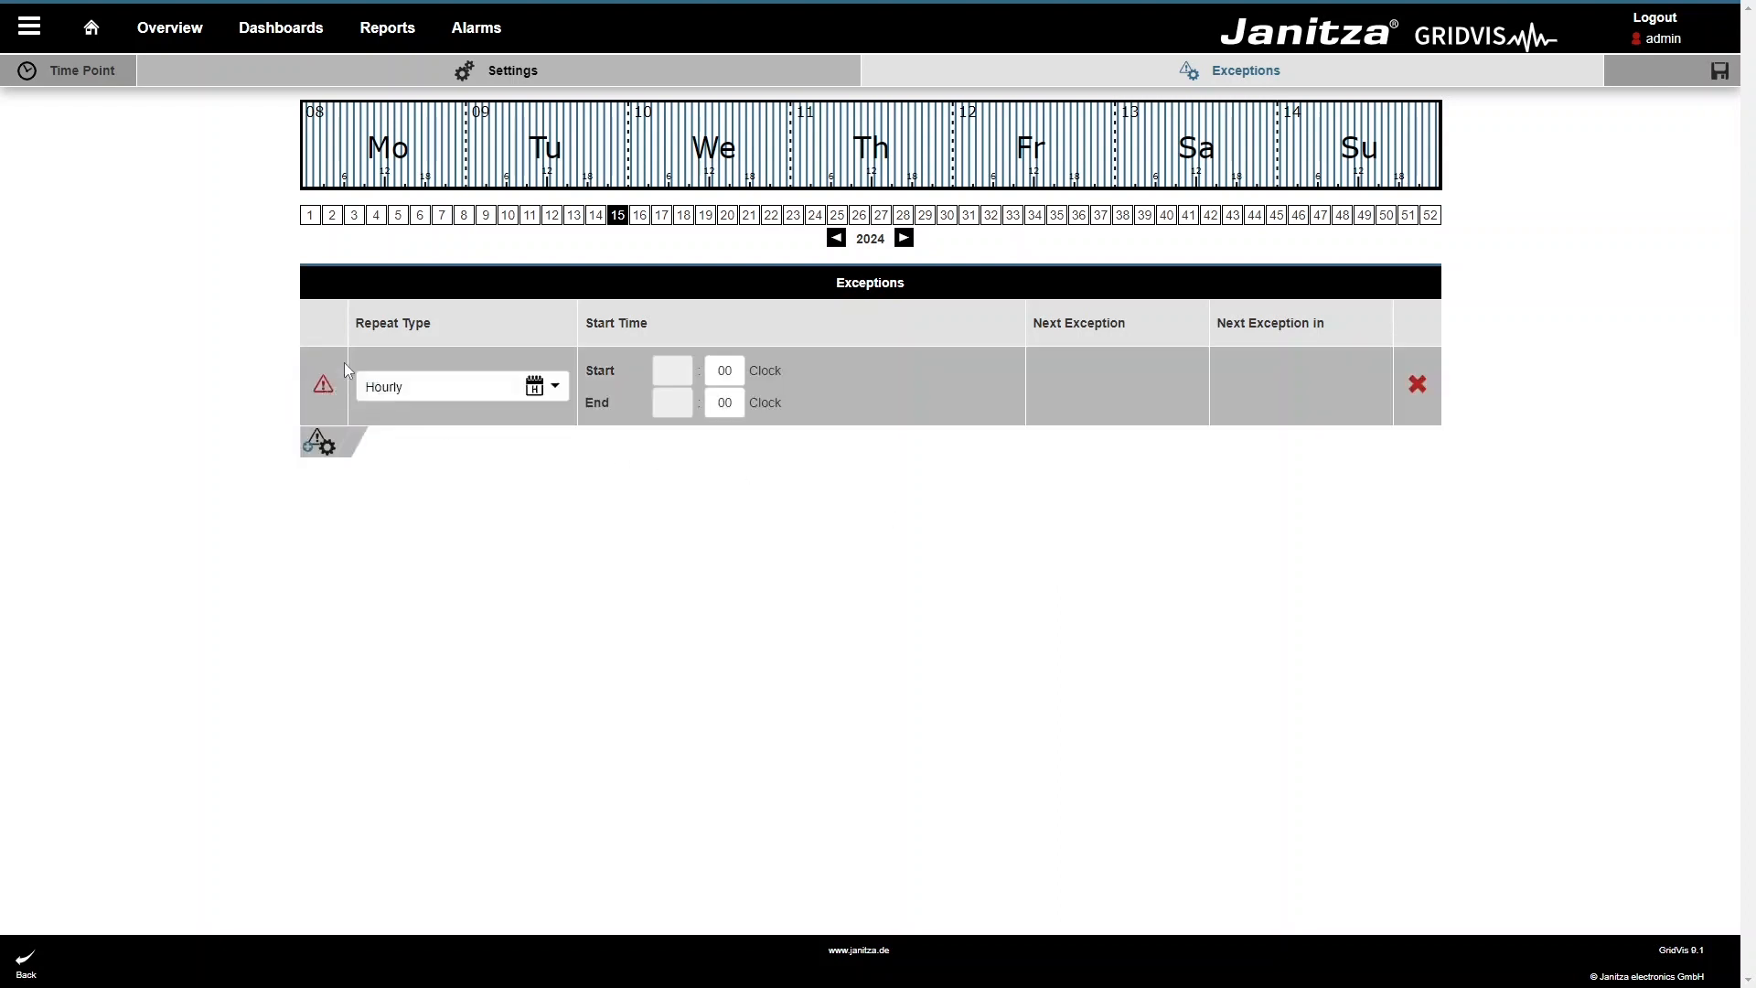
{"action": "left_click", "coordinate": [554, 388]}
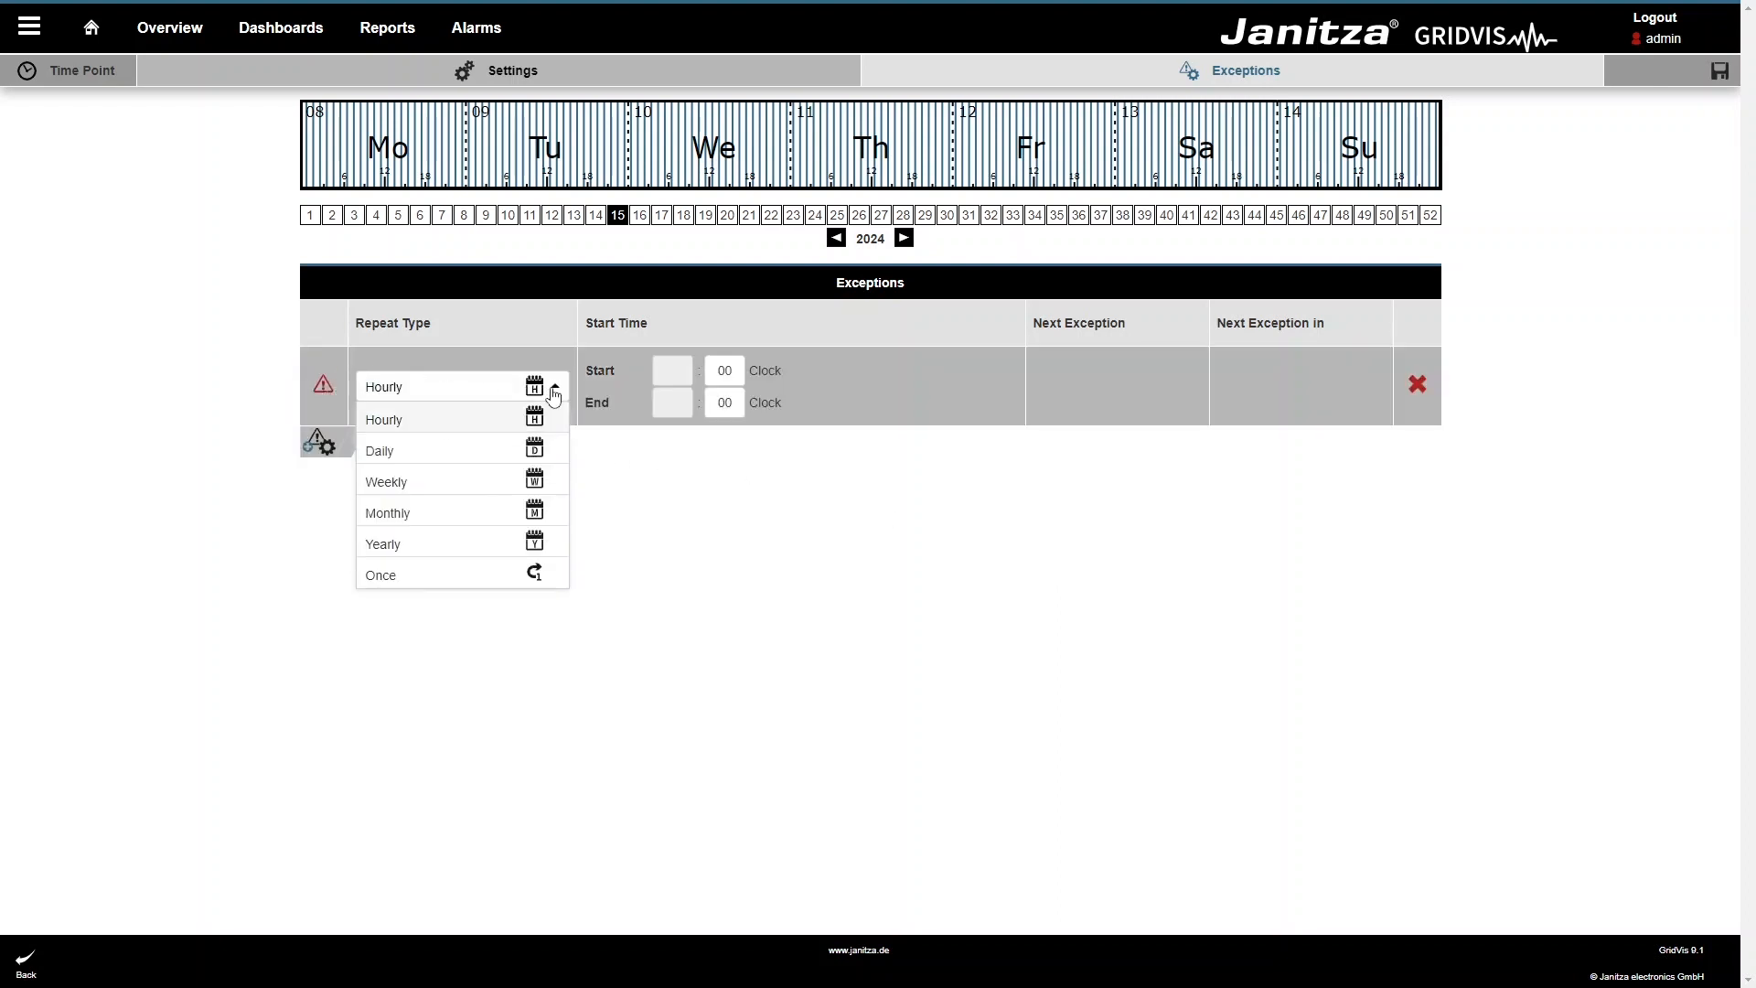
{"action": "left_click", "coordinate": [508, 482]}
{"action": "left_click", "coordinate": [848, 373]}
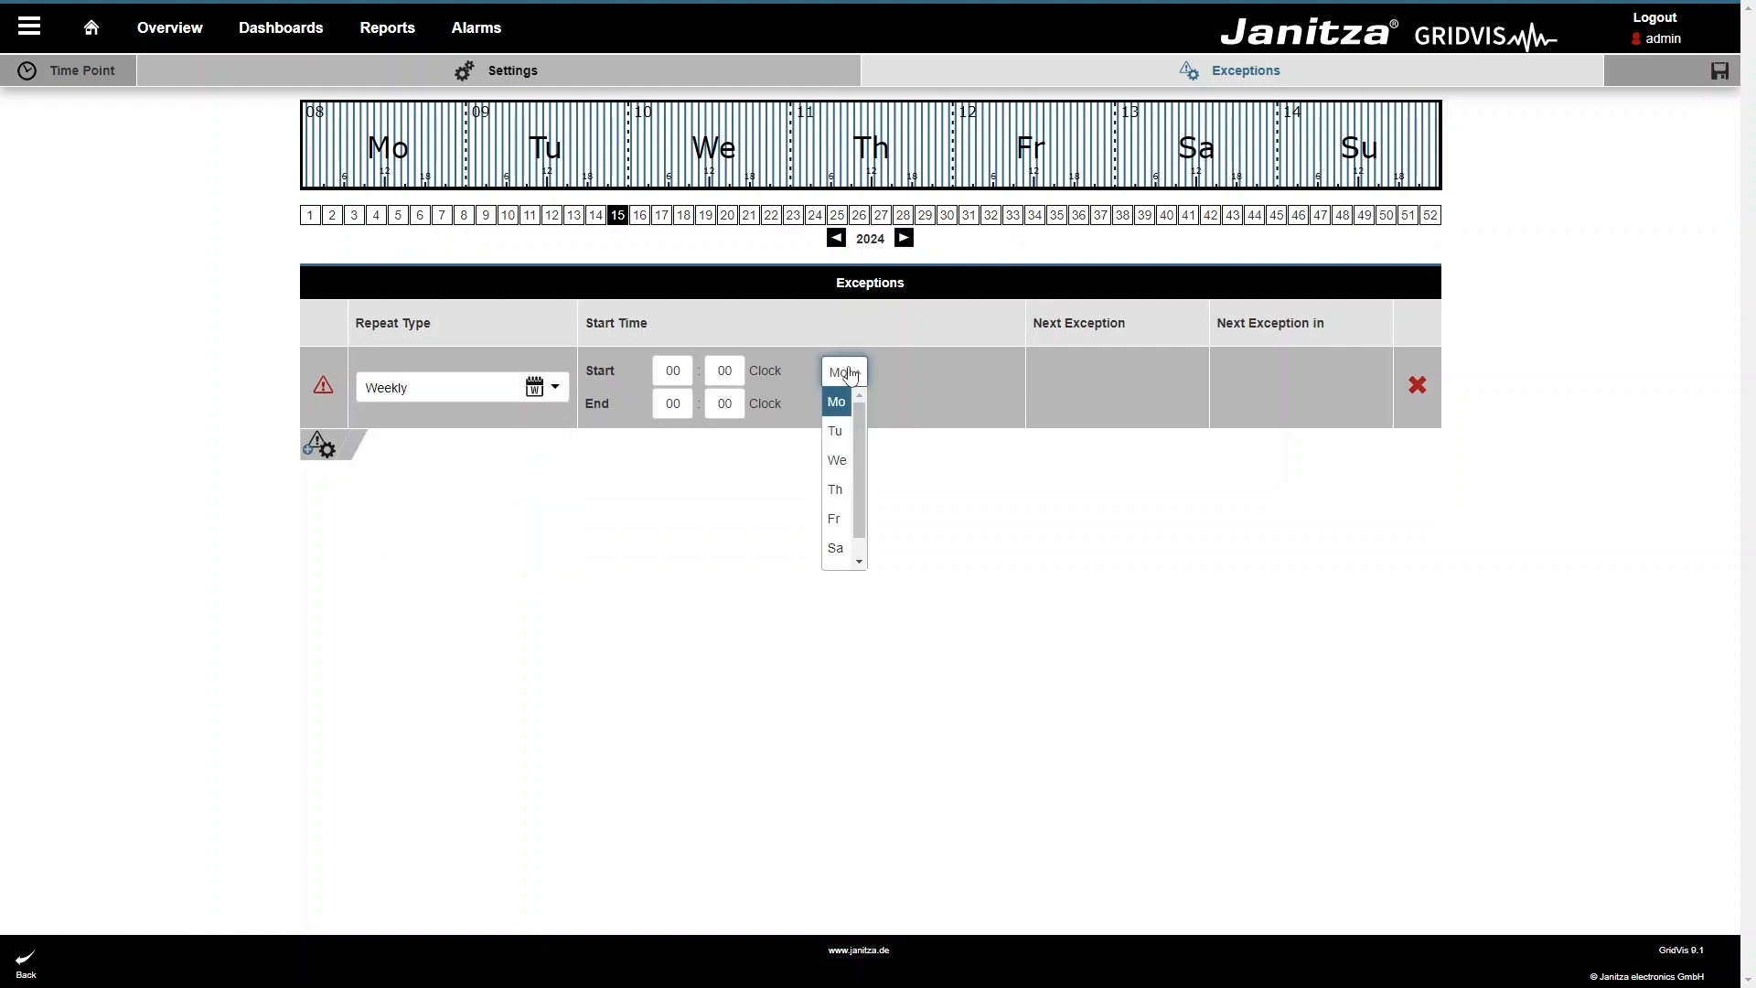
{"action": "left_click", "coordinate": [837, 548]}
{"action": "left_click", "coordinate": [846, 413]}
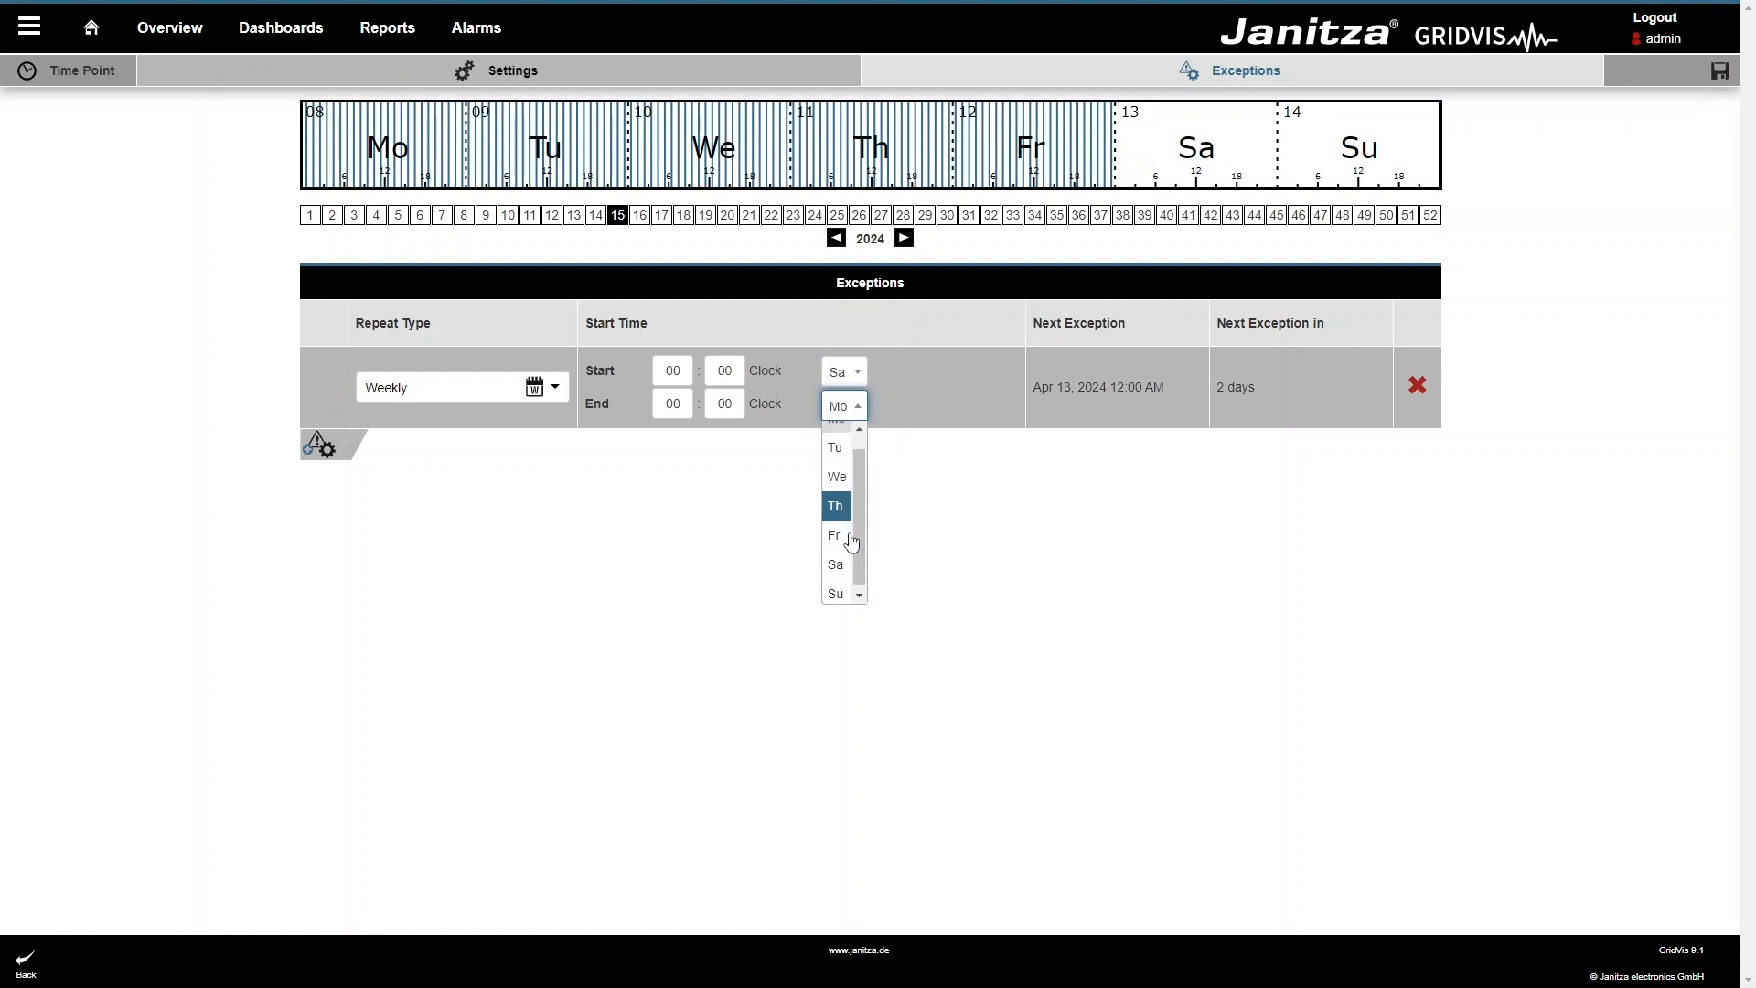
{"action": "left_click", "coordinate": [836, 589]}
Step: Set the weekend exception's end time to 23:59 and save the Hourly time point
{"action": "left_click", "coordinate": [669, 406]}
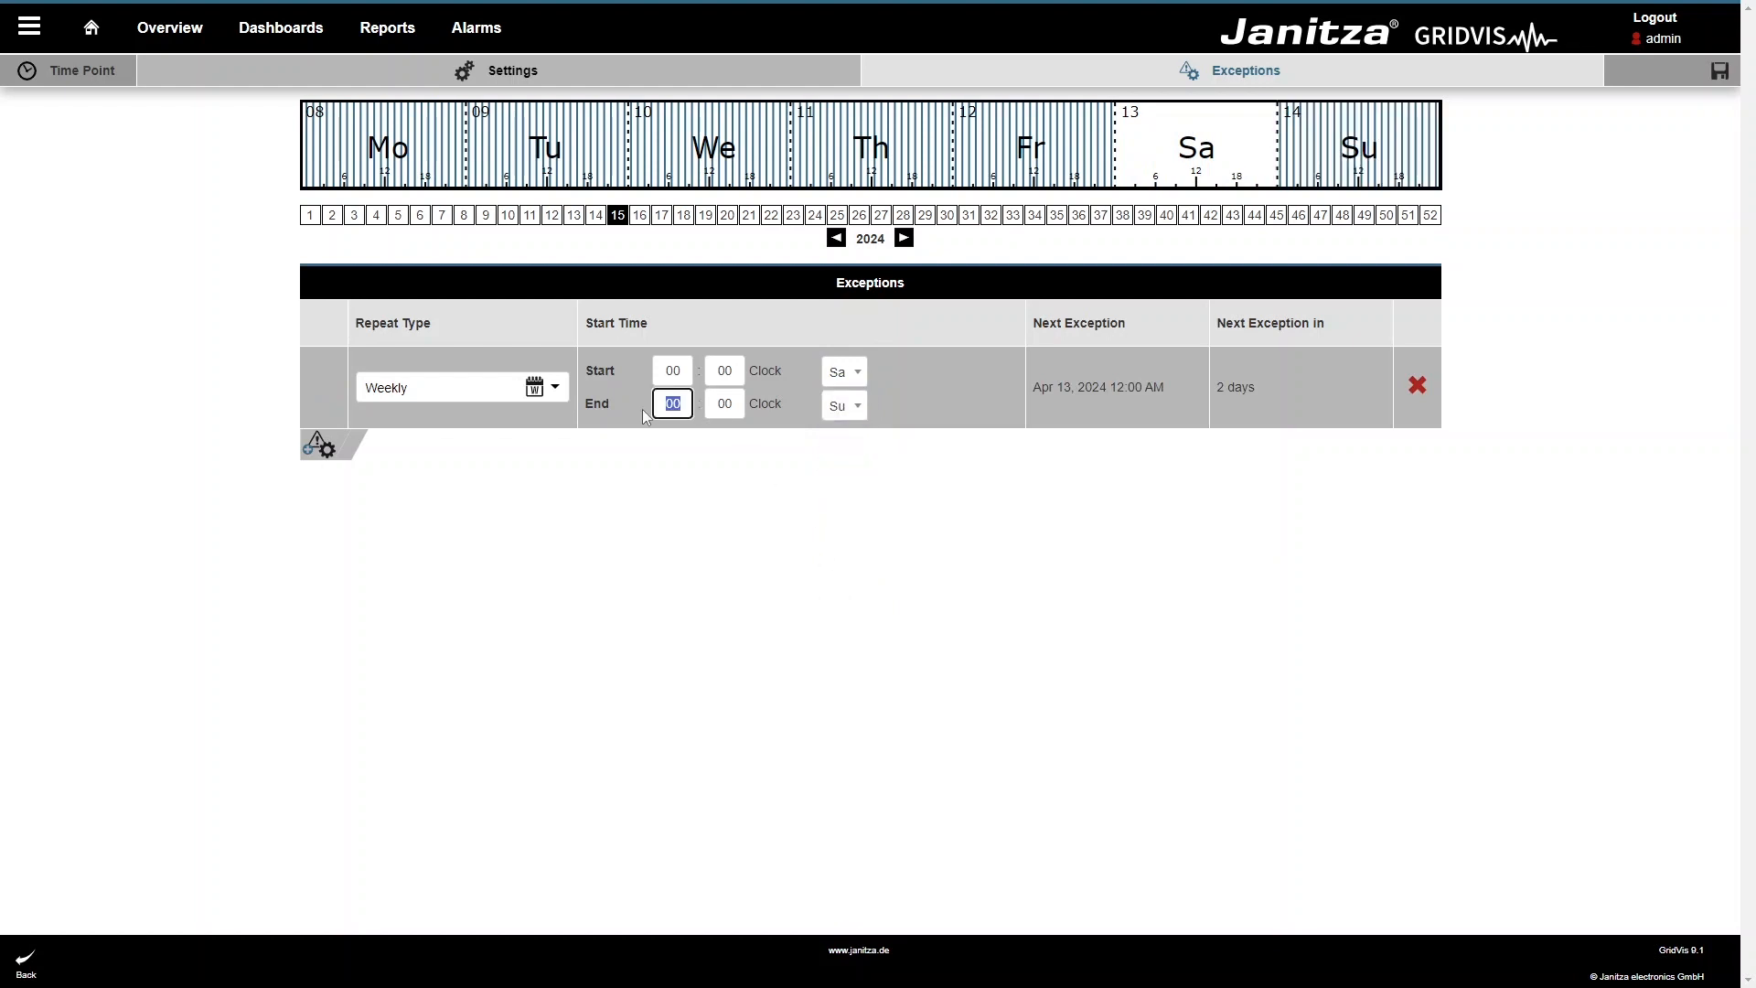
{"action": "type", "text": "23"}
{"action": "left_click", "coordinate": [732, 406]}
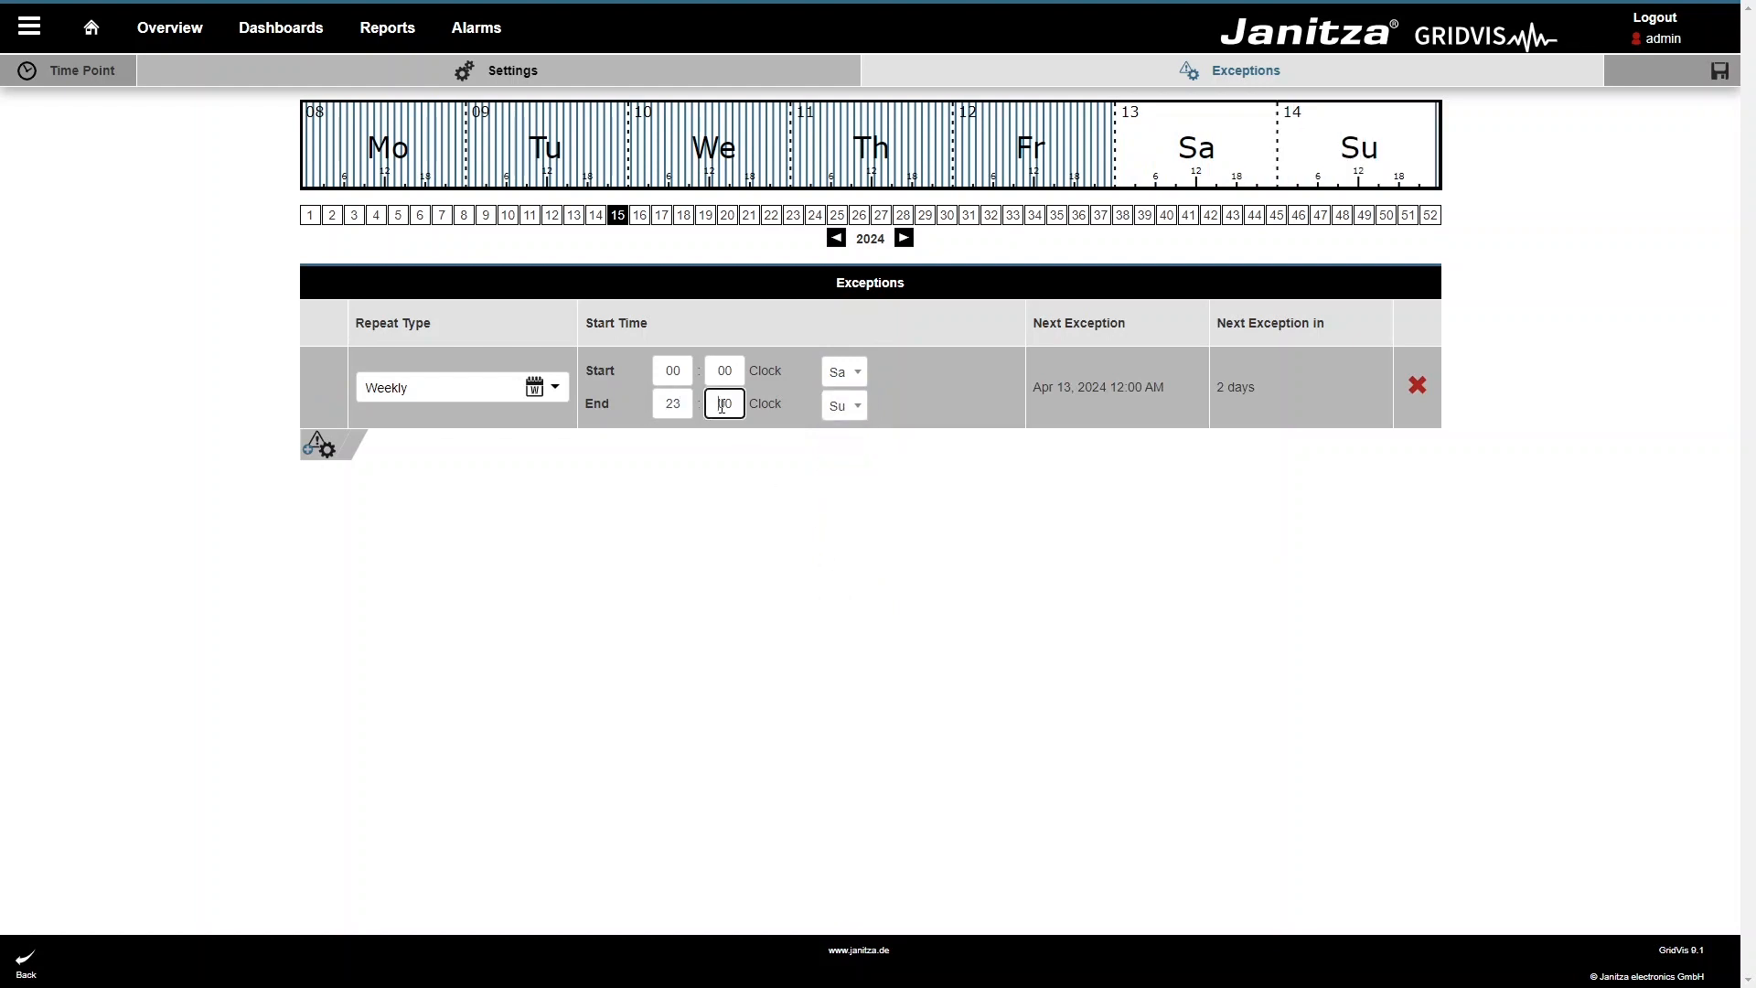
{"action": "type", "text": "59"}
{"action": "left_click", "coordinate": [788, 538]}
{"action": "left_click", "coordinate": [1719, 72]}
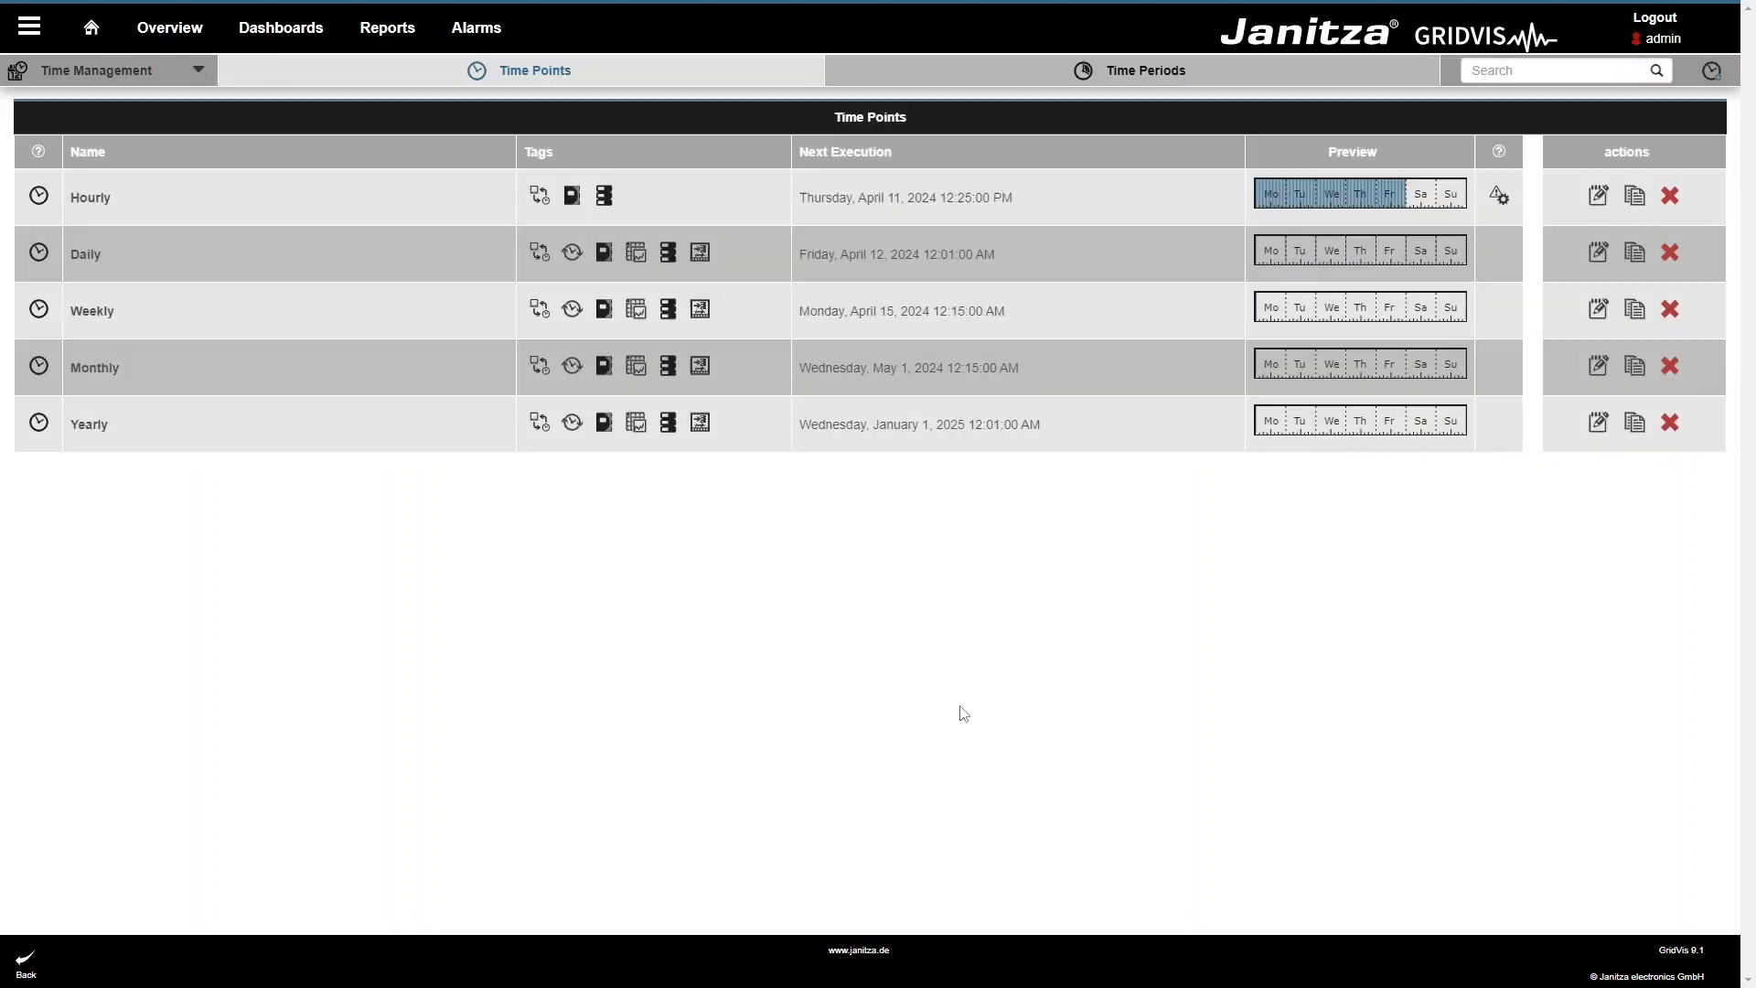
Step: Create a time period named Working hours with the TARIFF tag added and a start date of 04/08/2024
{"action": "left_click", "coordinate": [995, 82]}
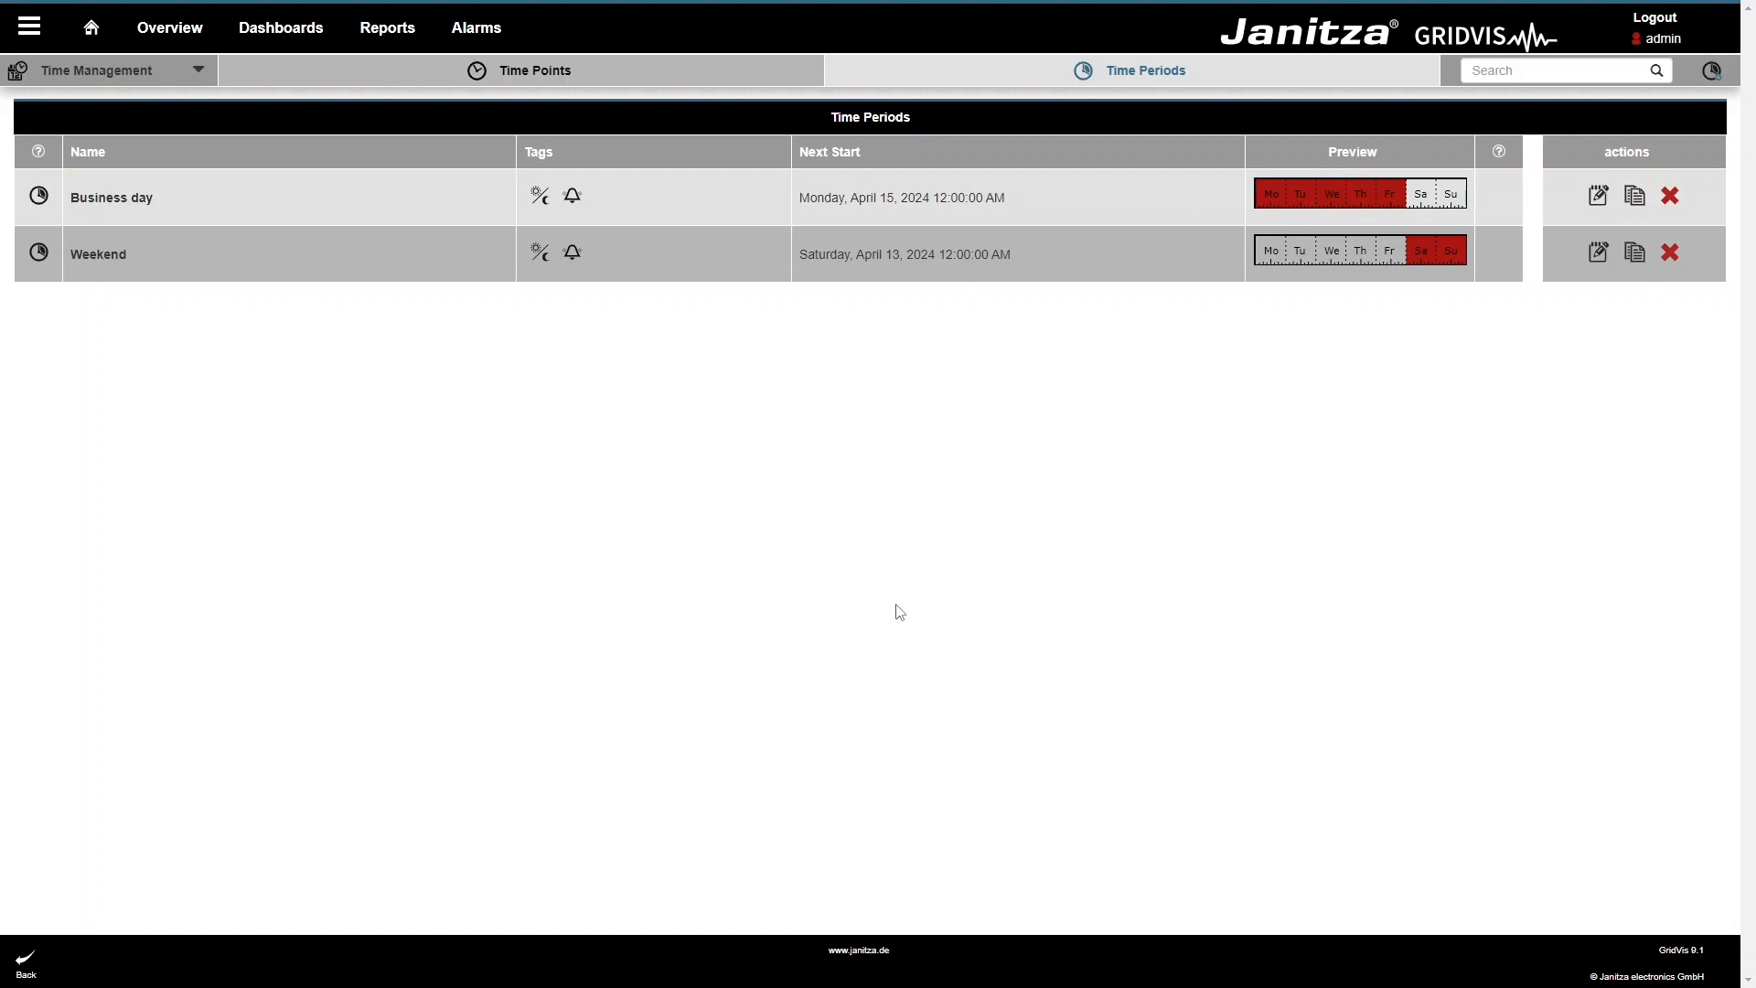
{"action": "left_click", "coordinate": [1721, 78]}
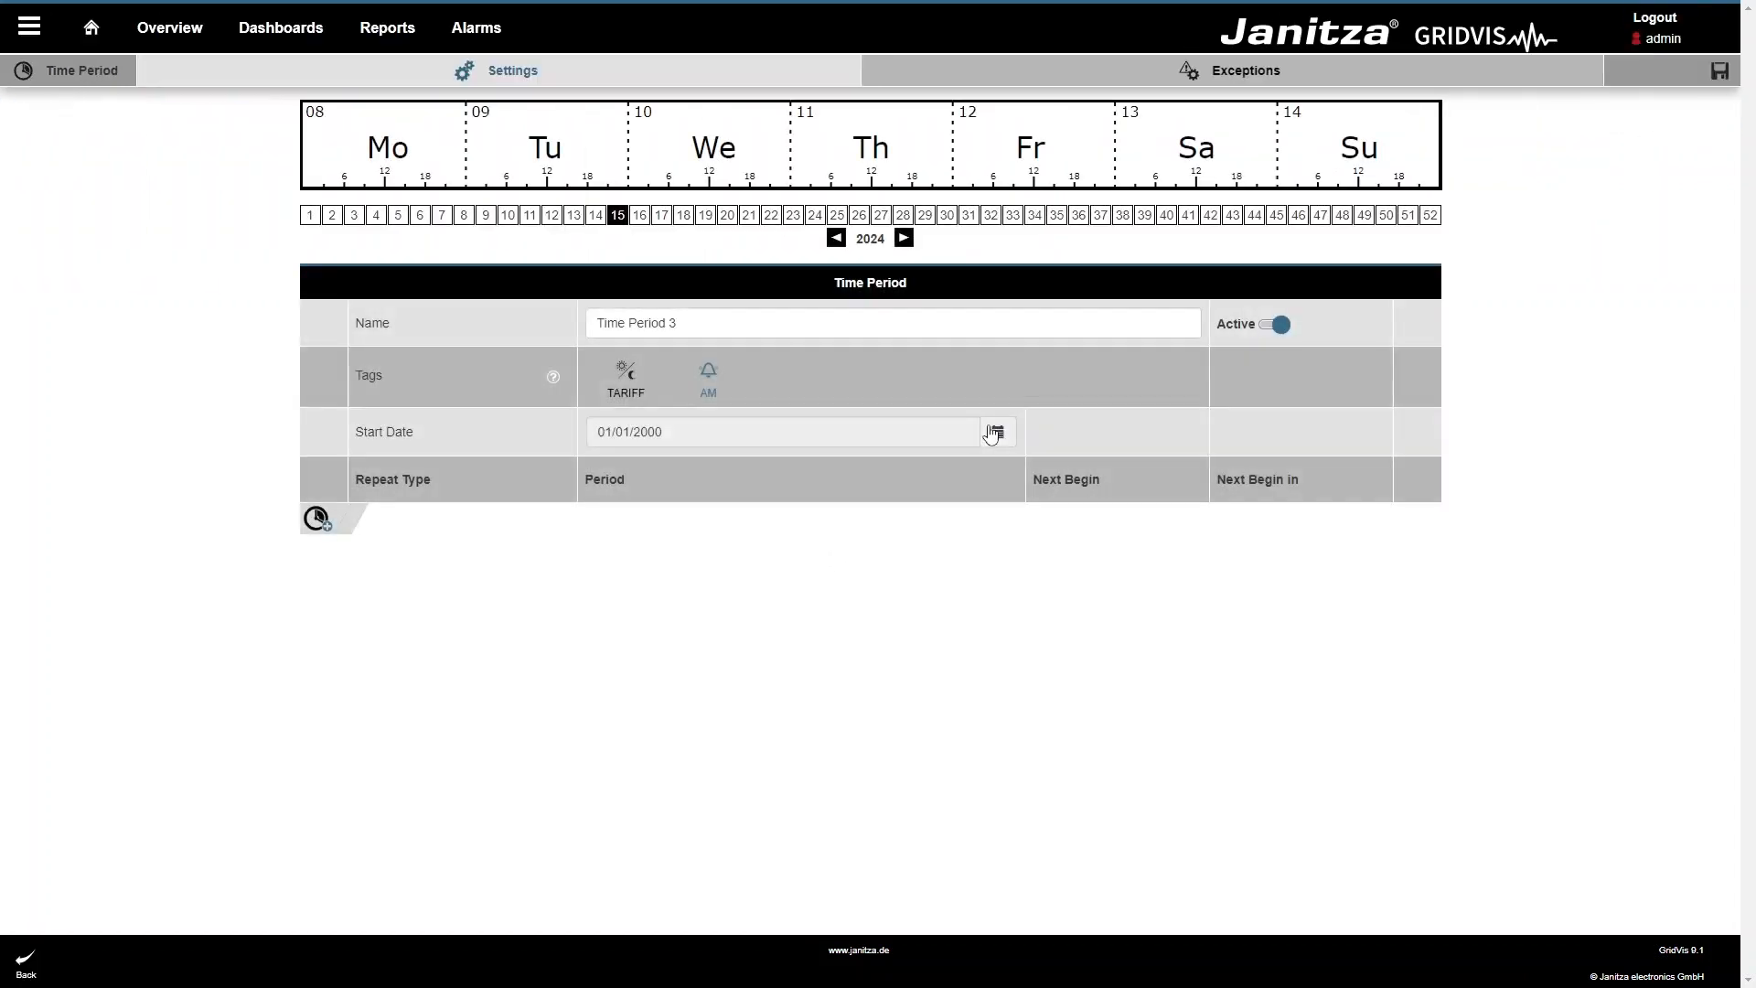
{"action": "left_click_drag", "start_coordinate": [697, 330], "coordinate": [546, 322]}
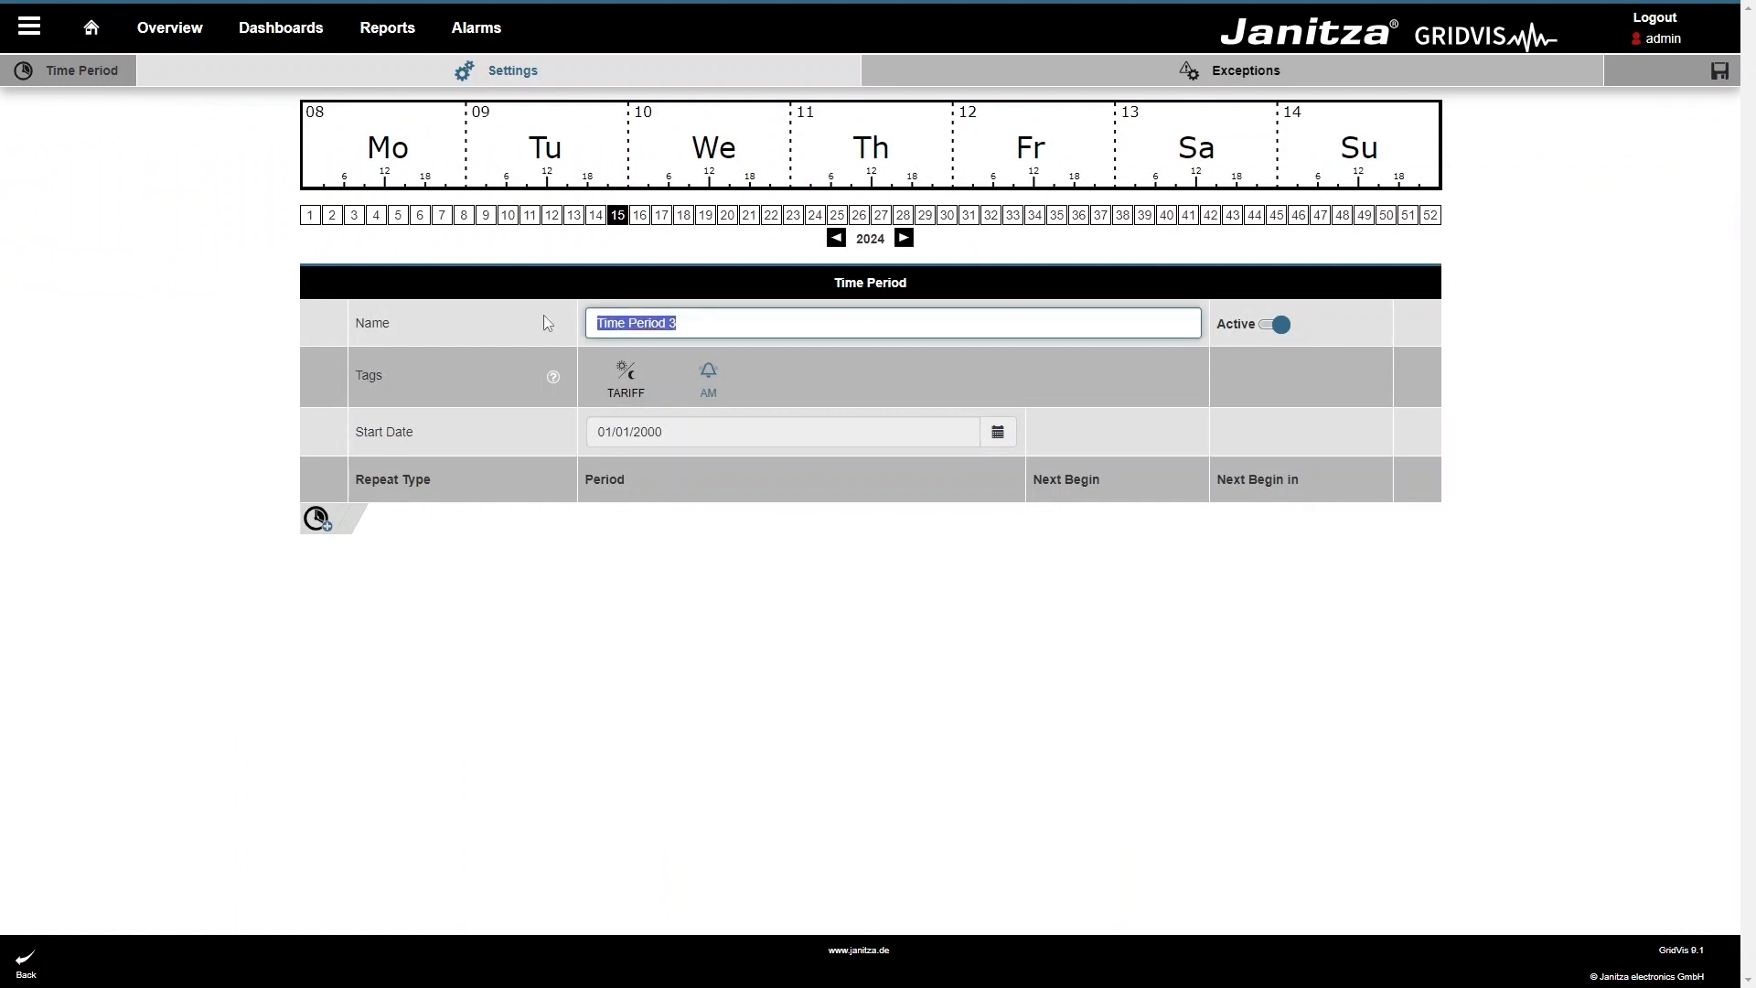
{"action": "type", "text": "Working hours"}
{"action": "left_click", "coordinate": [638, 384]}
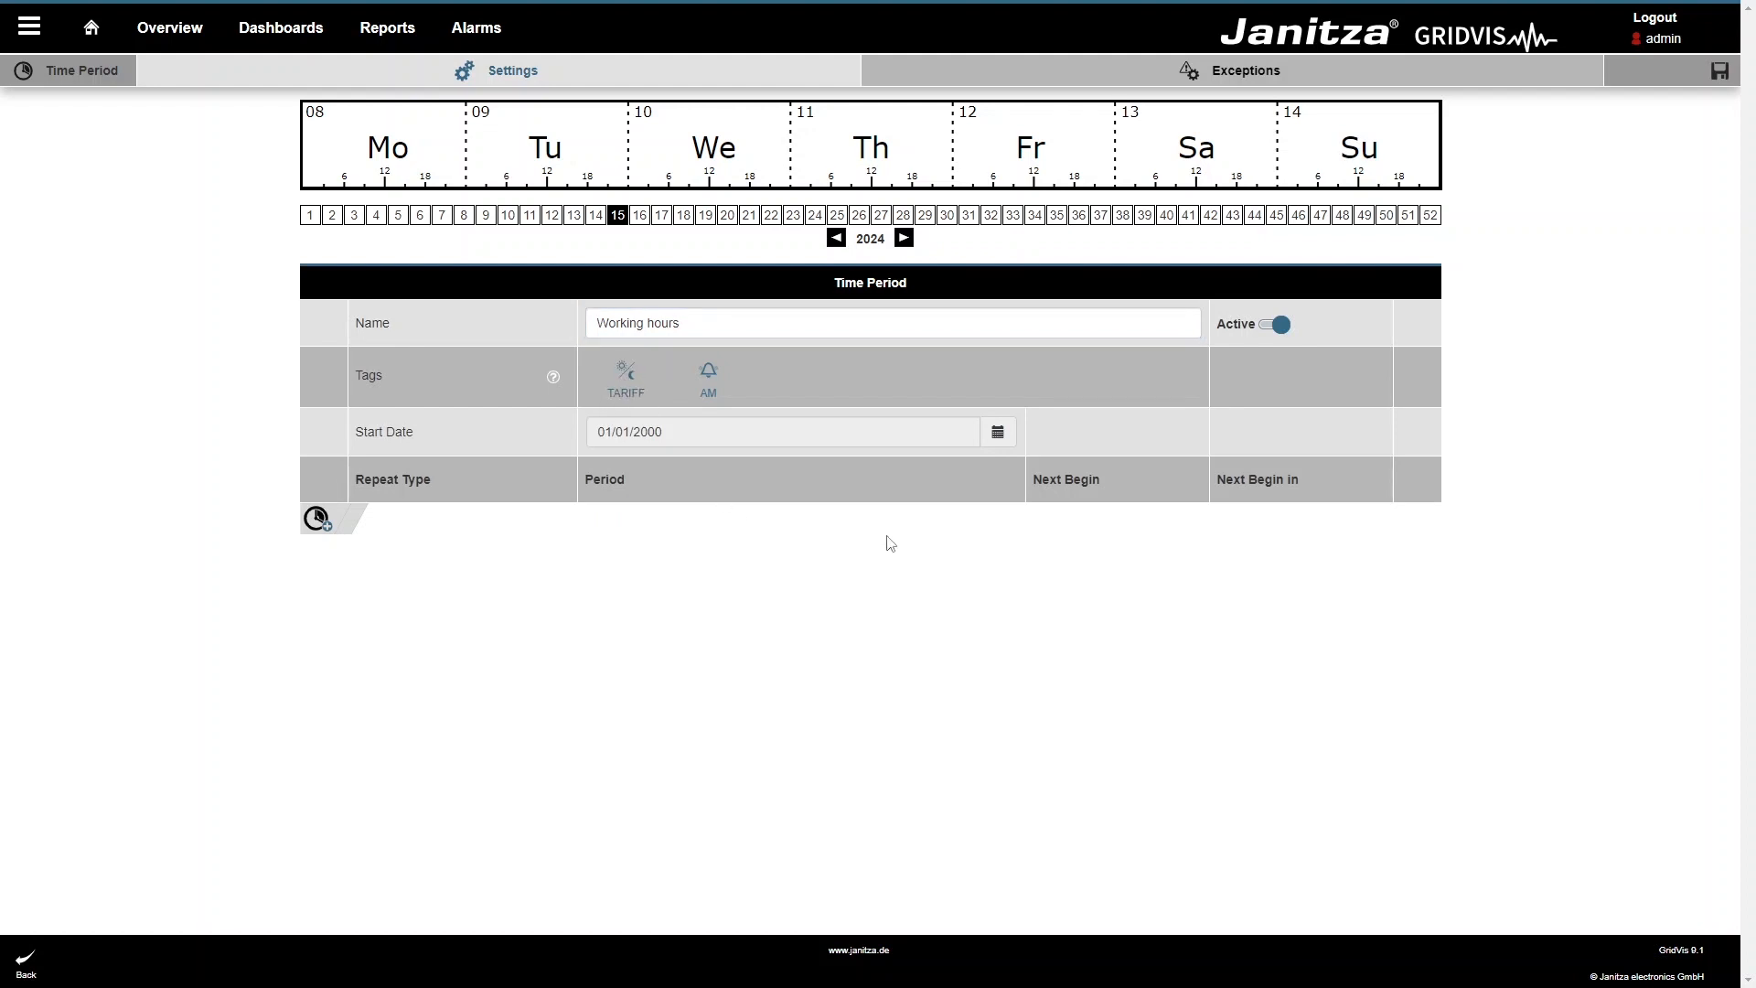
{"action": "left_click", "coordinate": [999, 434]}
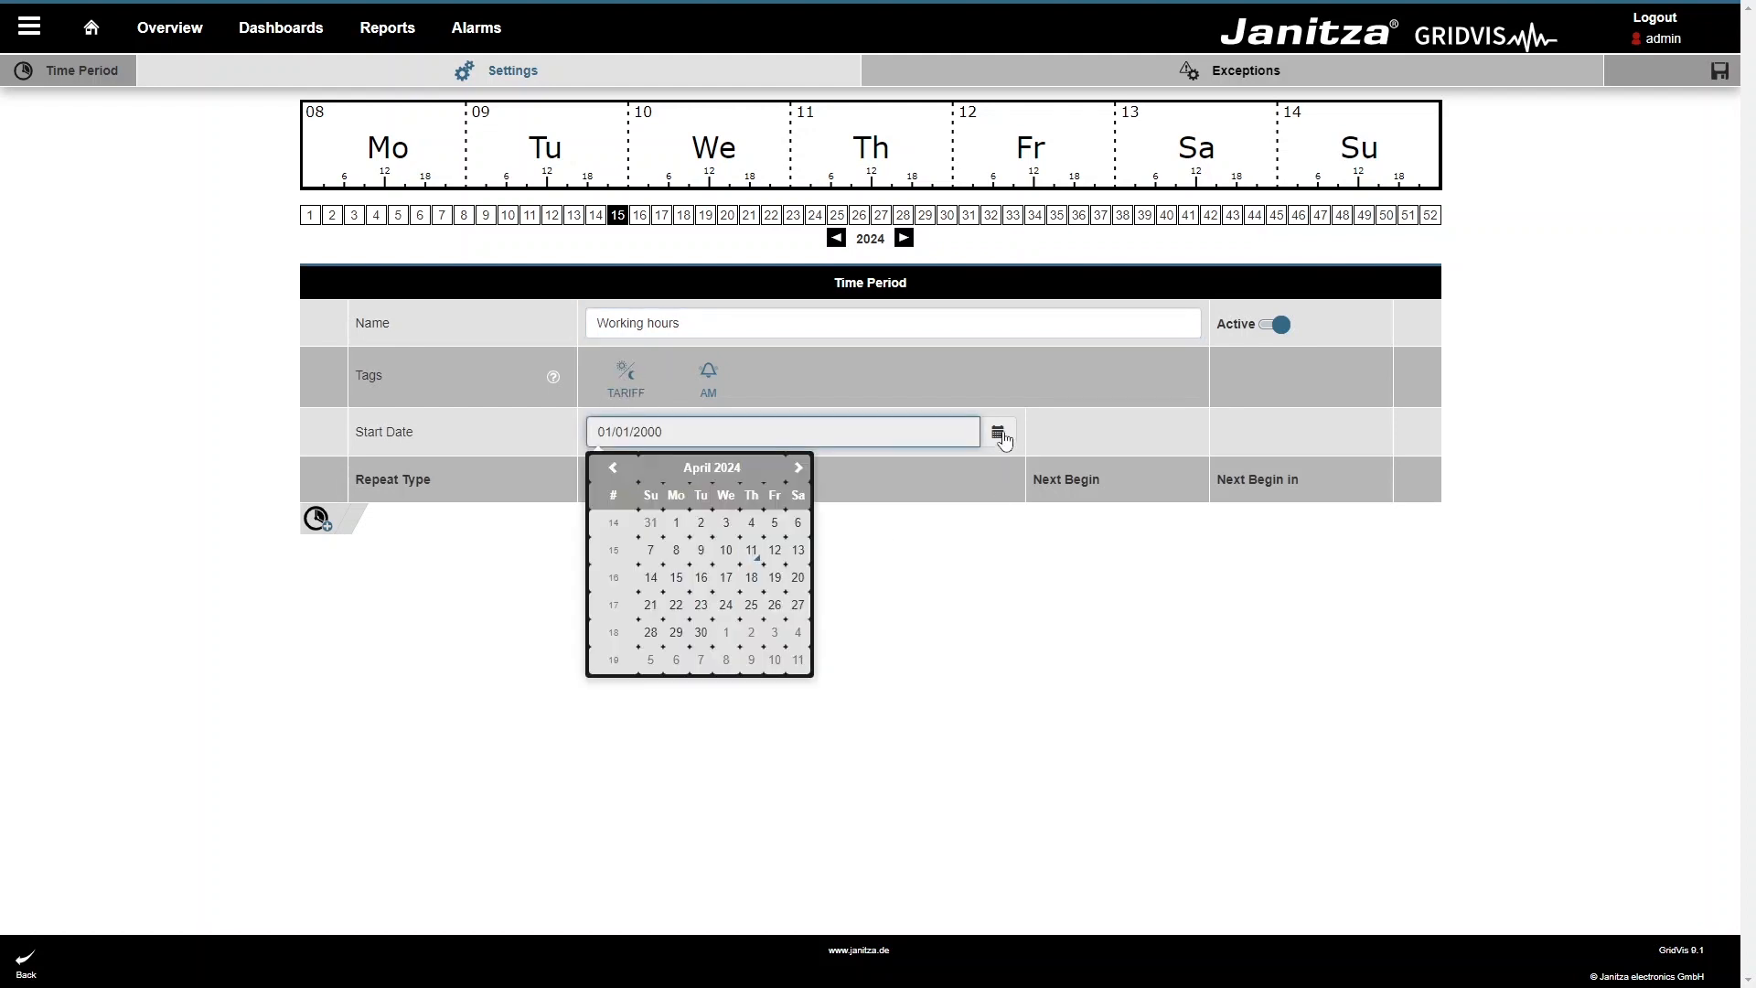
{"action": "left_click", "coordinate": [676, 550]}
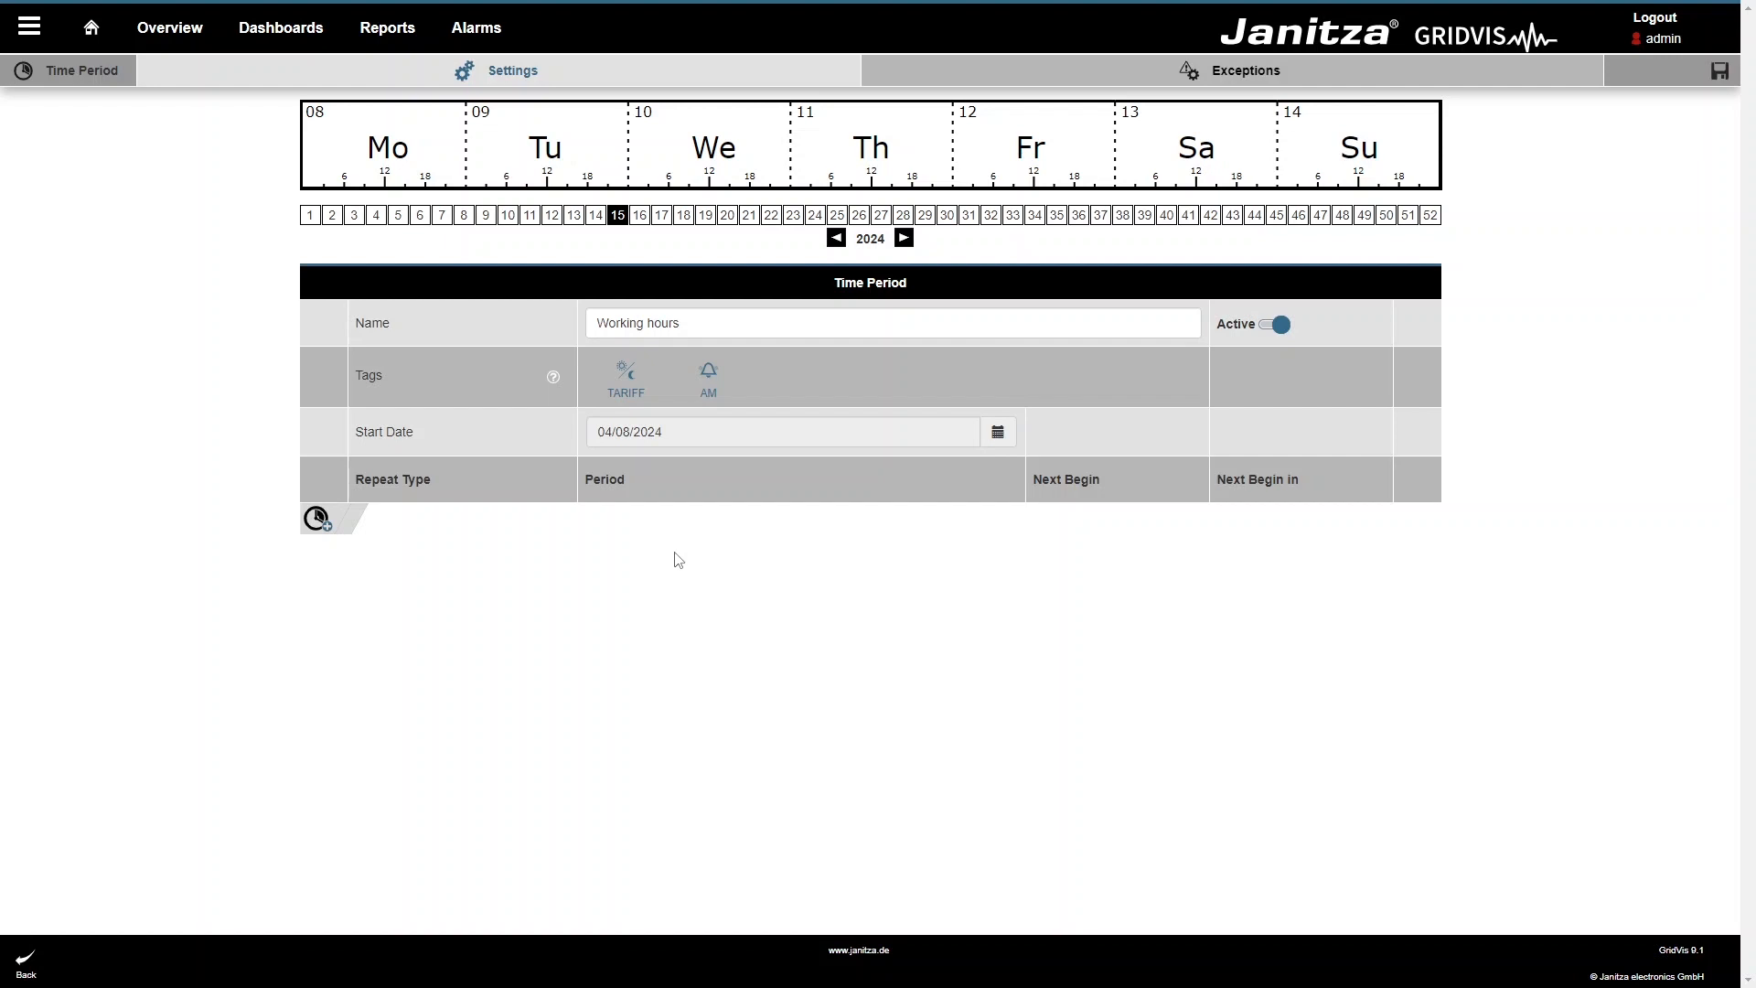
Step: Add a daily repeat to the Working hours period, running from 09:00 to 17:00
{"action": "left_click", "coordinate": [317, 518]}
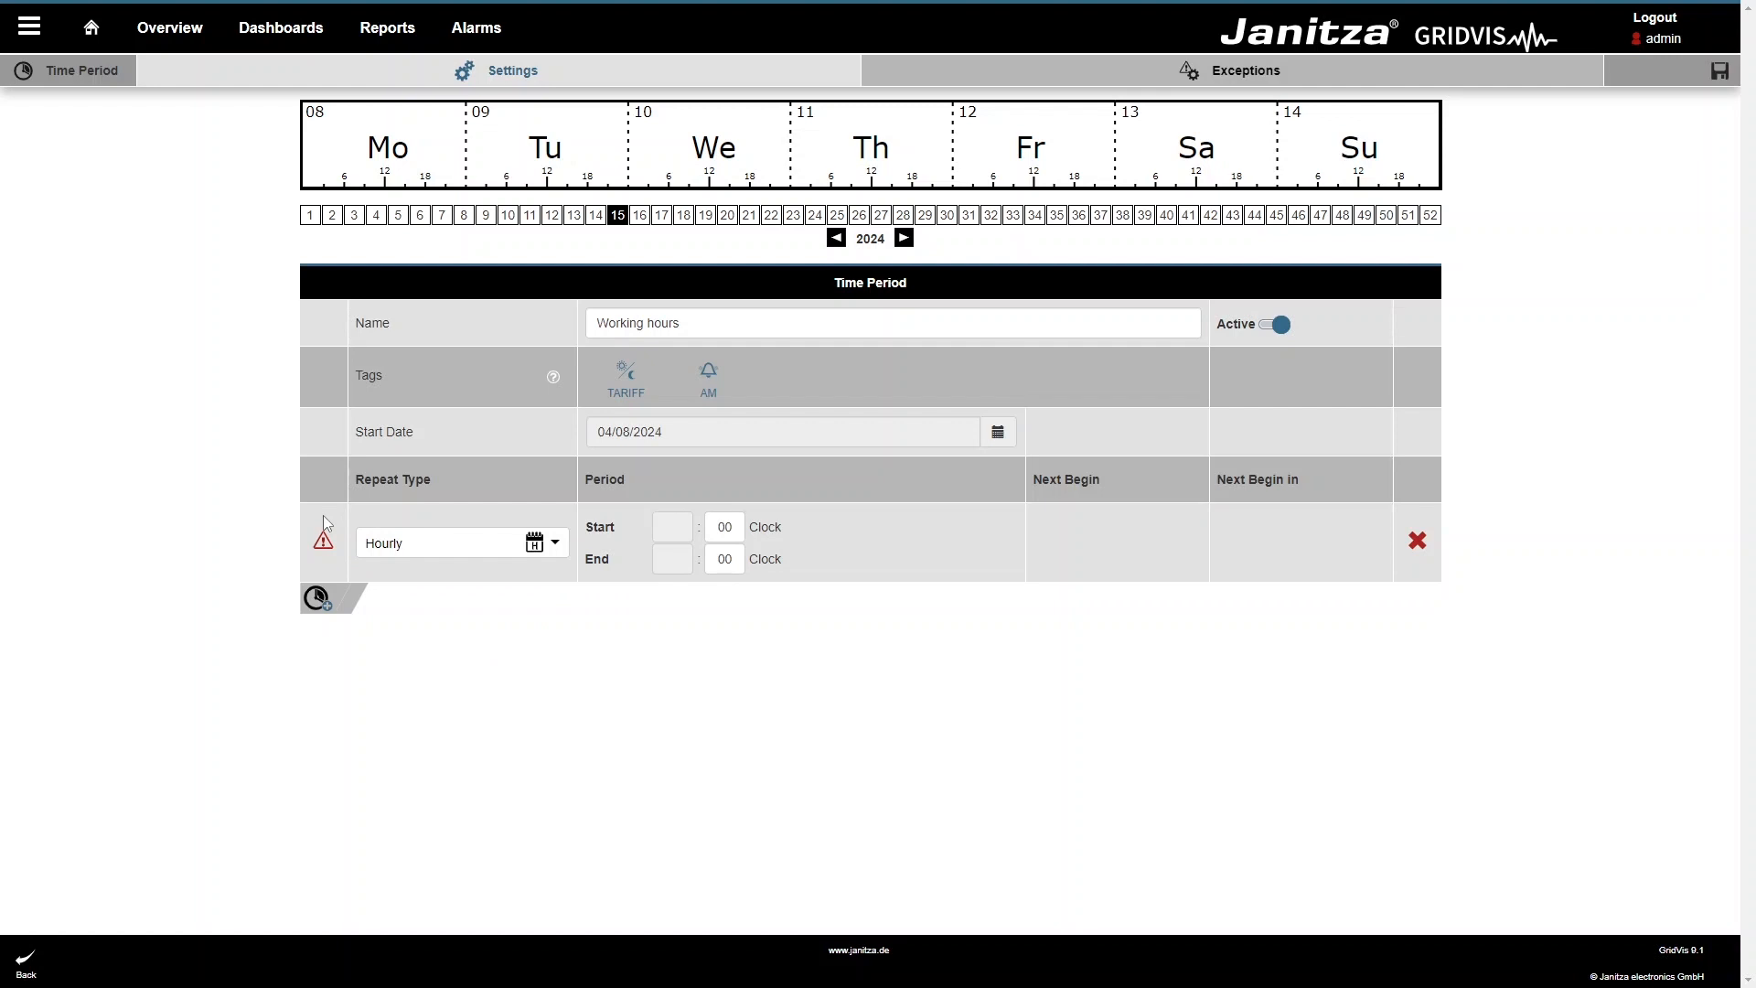
{"action": "left_click", "coordinate": [555, 543]}
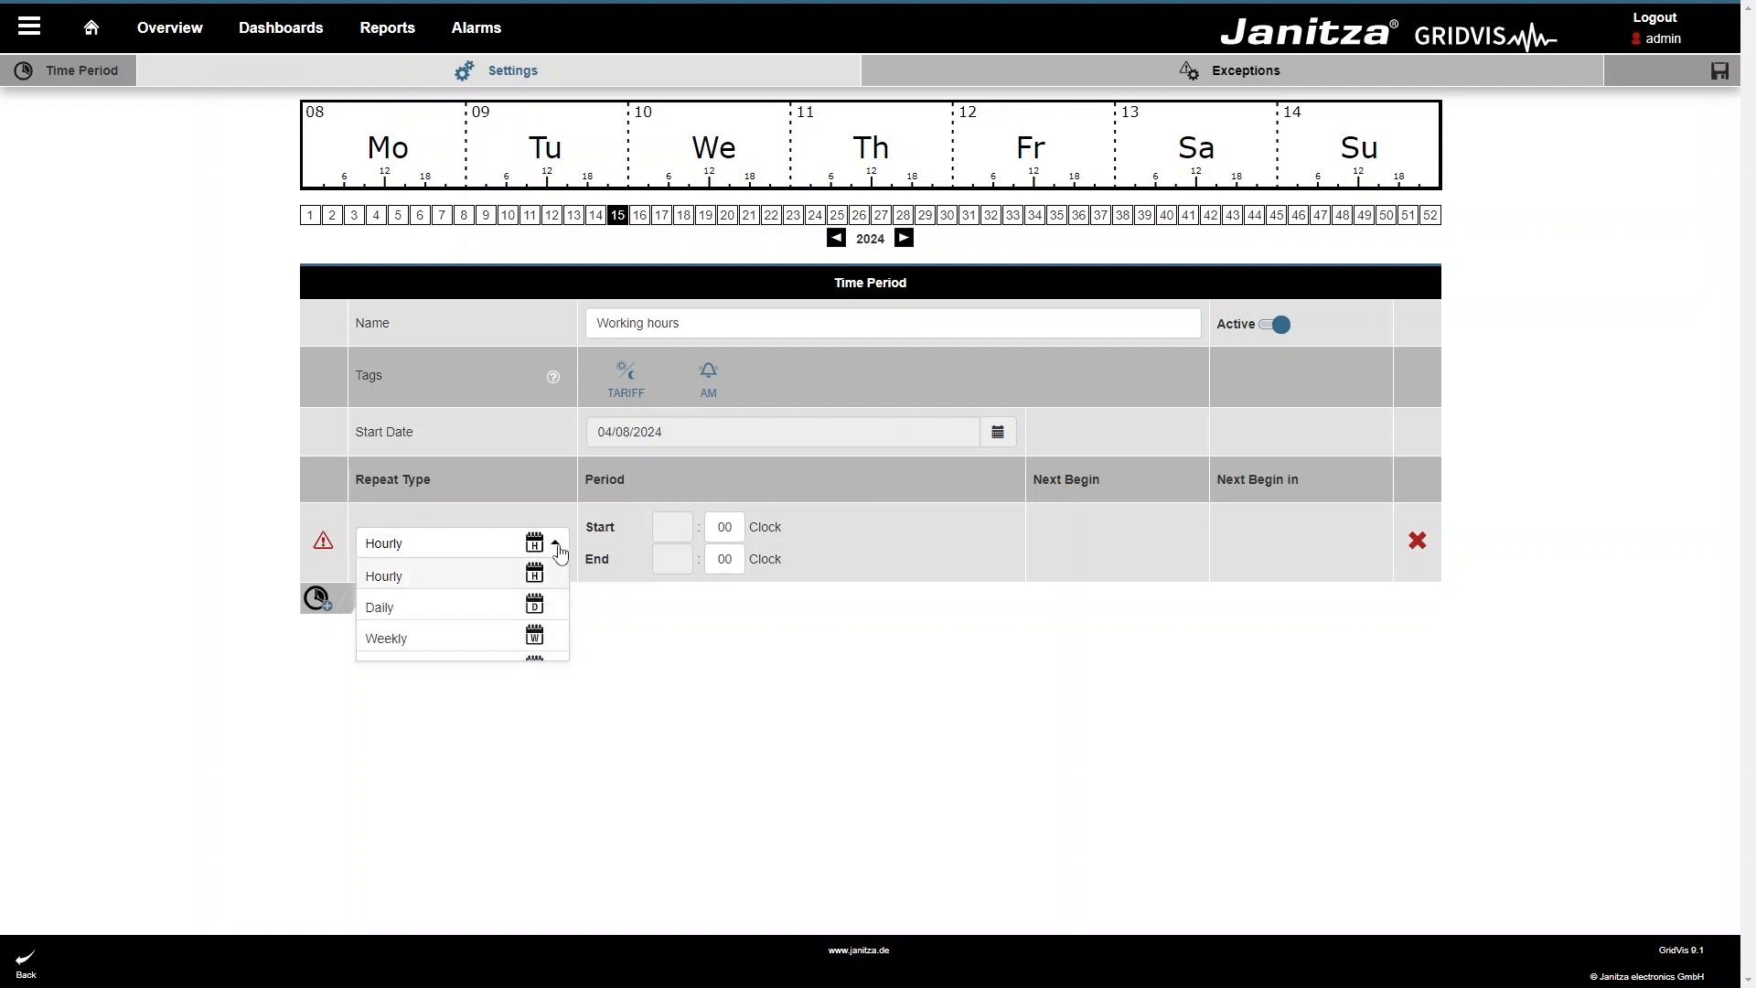
{"action": "left_click", "coordinate": [485, 607]}
{"action": "left_click_drag", "start_coordinate": [677, 526], "coordinate": [662, 528]}
{"action": "type", "text": "09"}
{"action": "left_click", "coordinate": [668, 560]}
{"action": "type", "text": "17"}
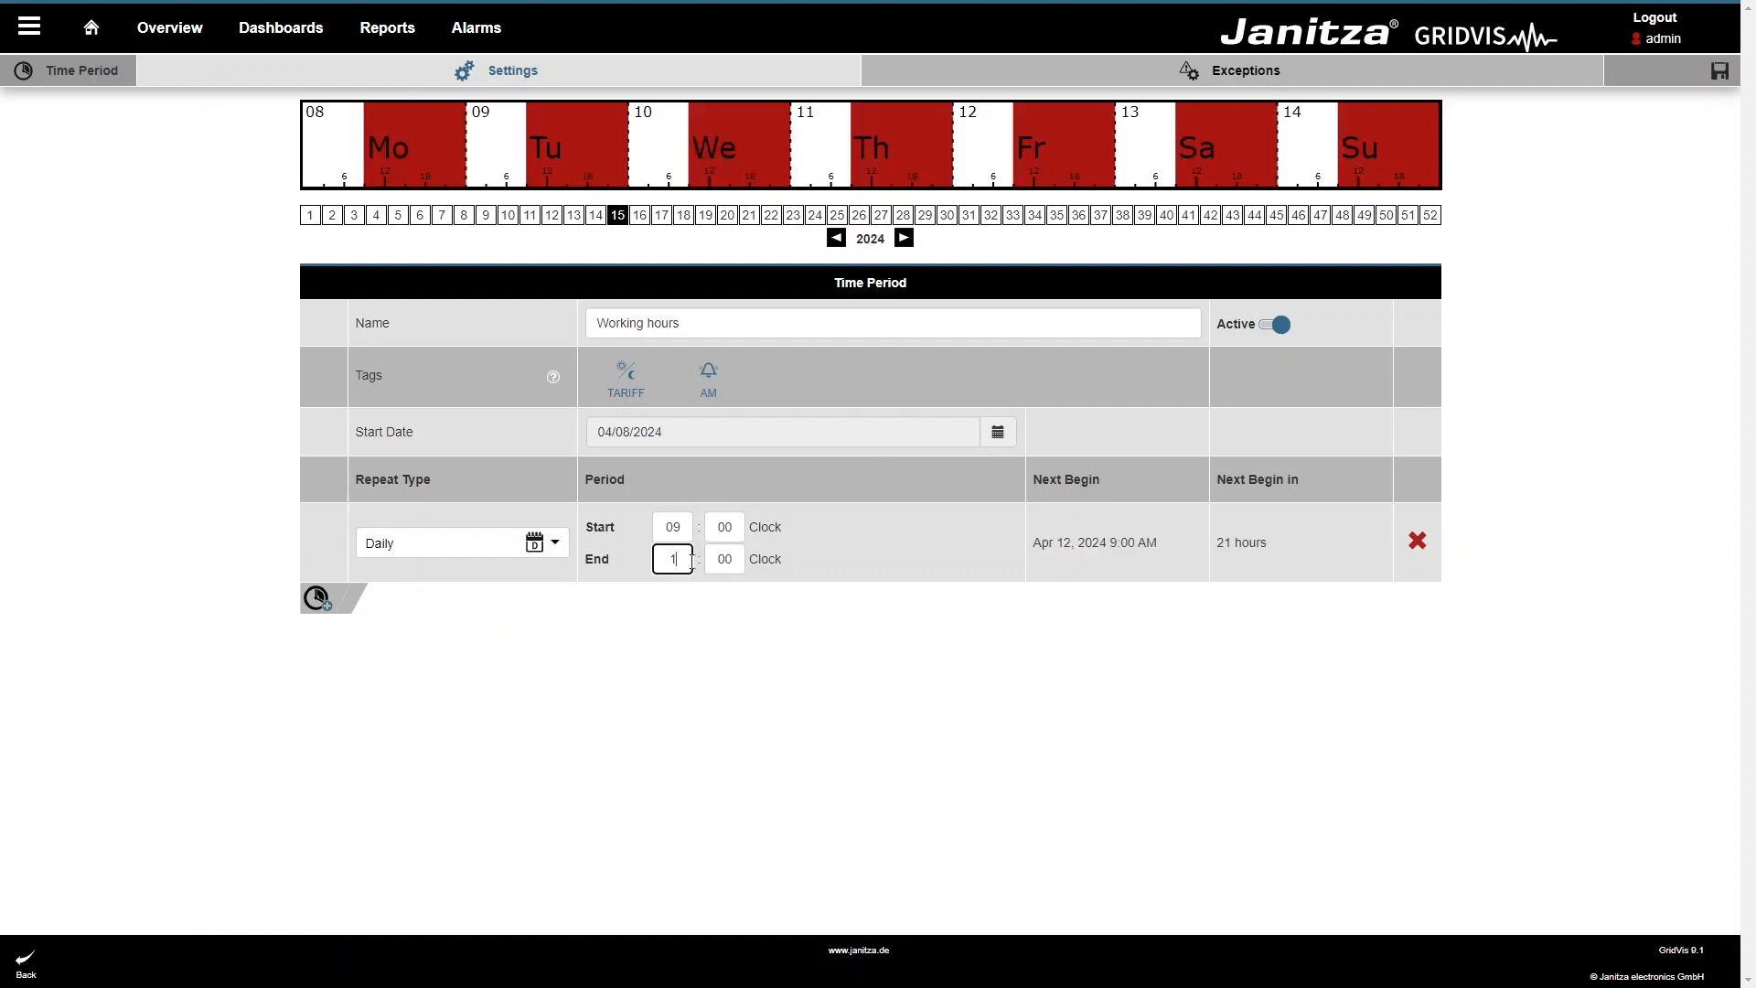
{"action": "left_click", "coordinate": [785, 699]}
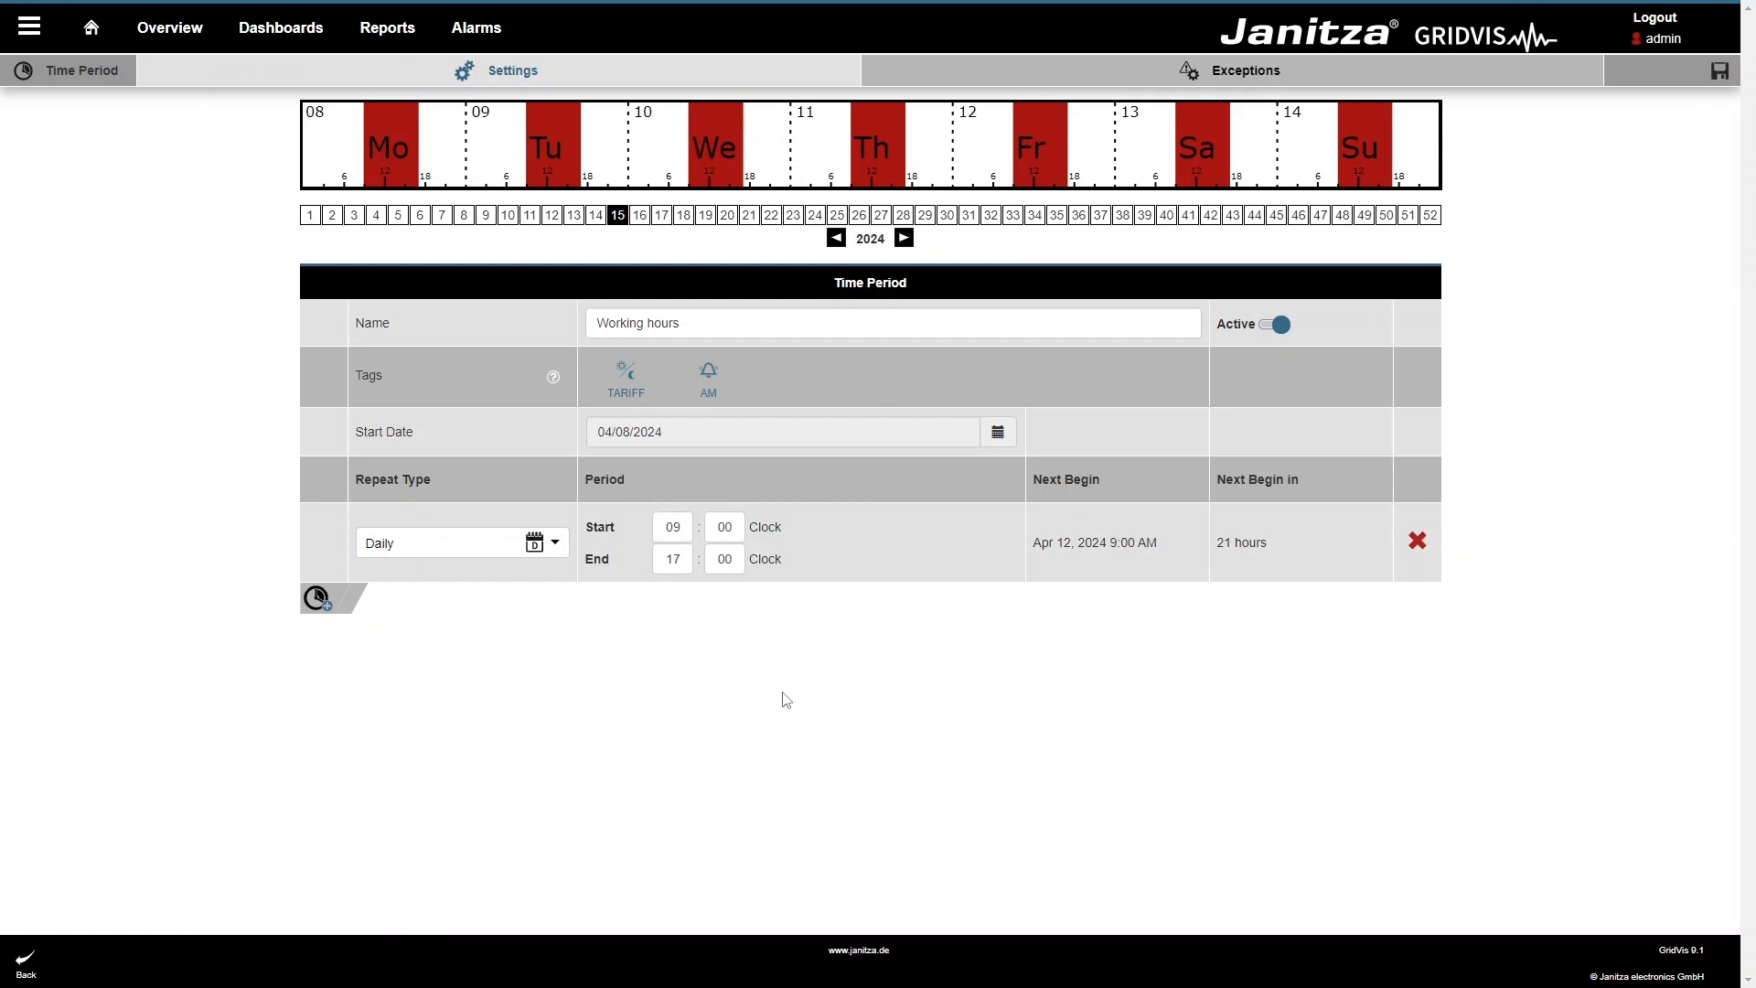
Step: Add a weekly exception to the Working hours period, starting on Saturday and ending on Sunday
{"action": "left_click", "coordinate": [1191, 75]}
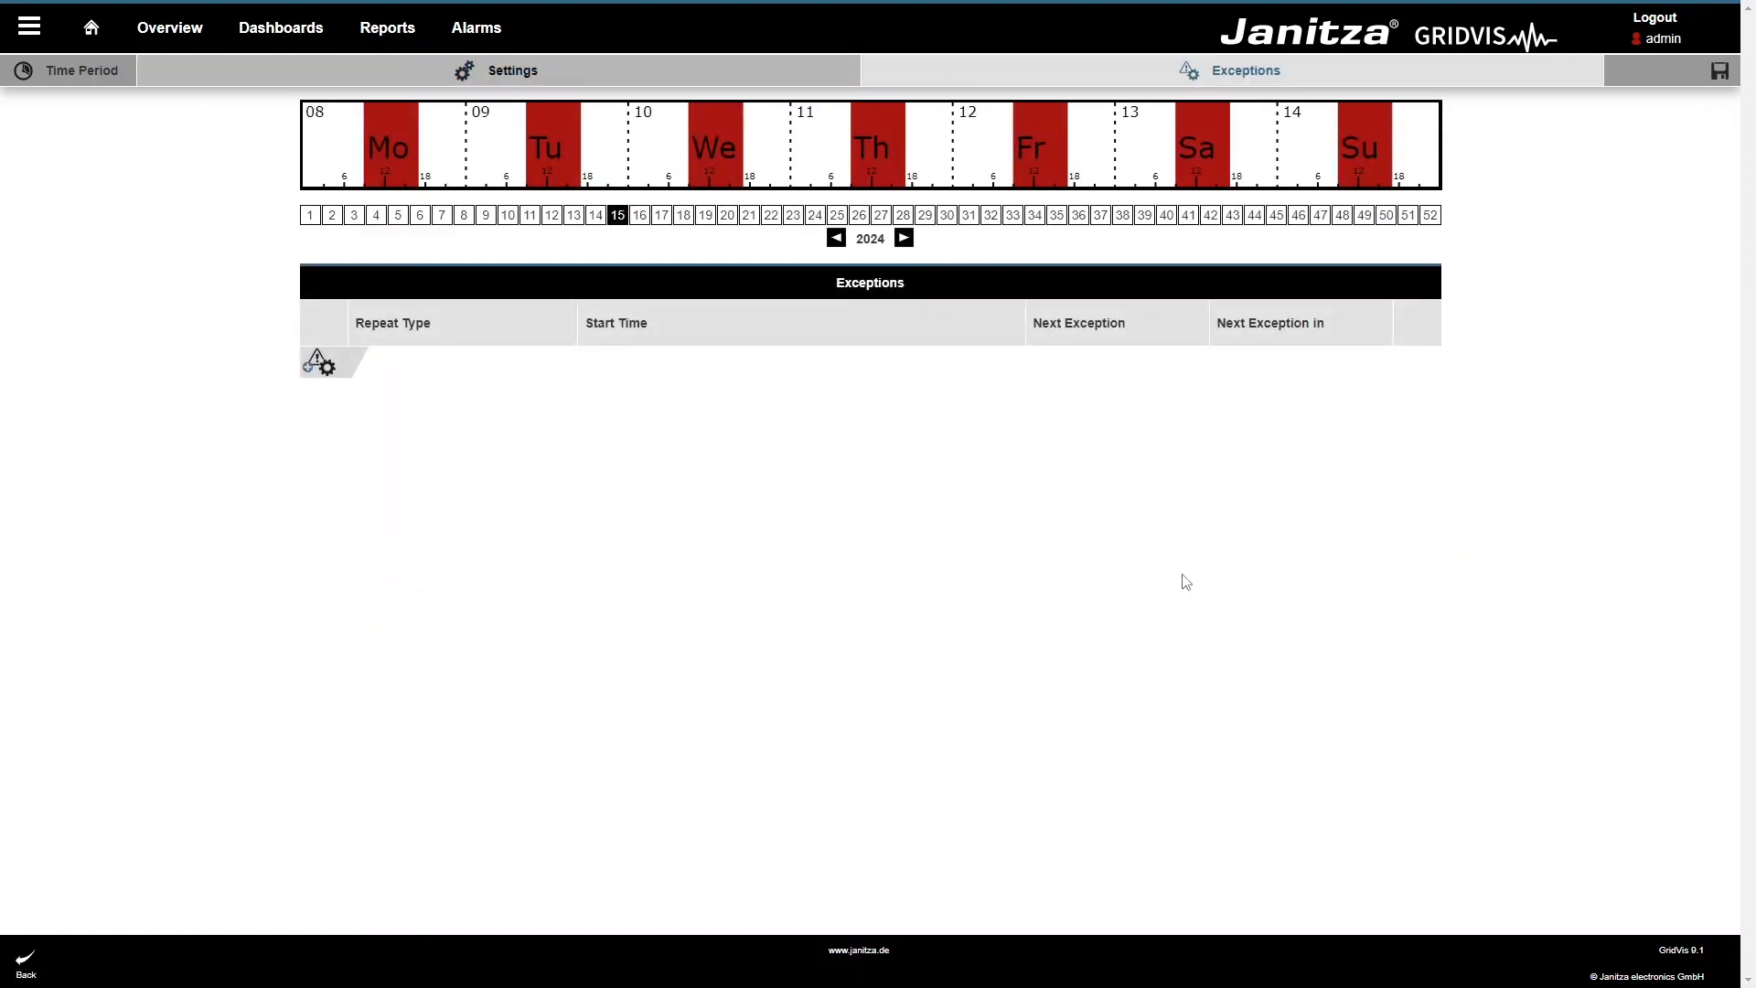
{"action": "left_click", "coordinate": [320, 361]}
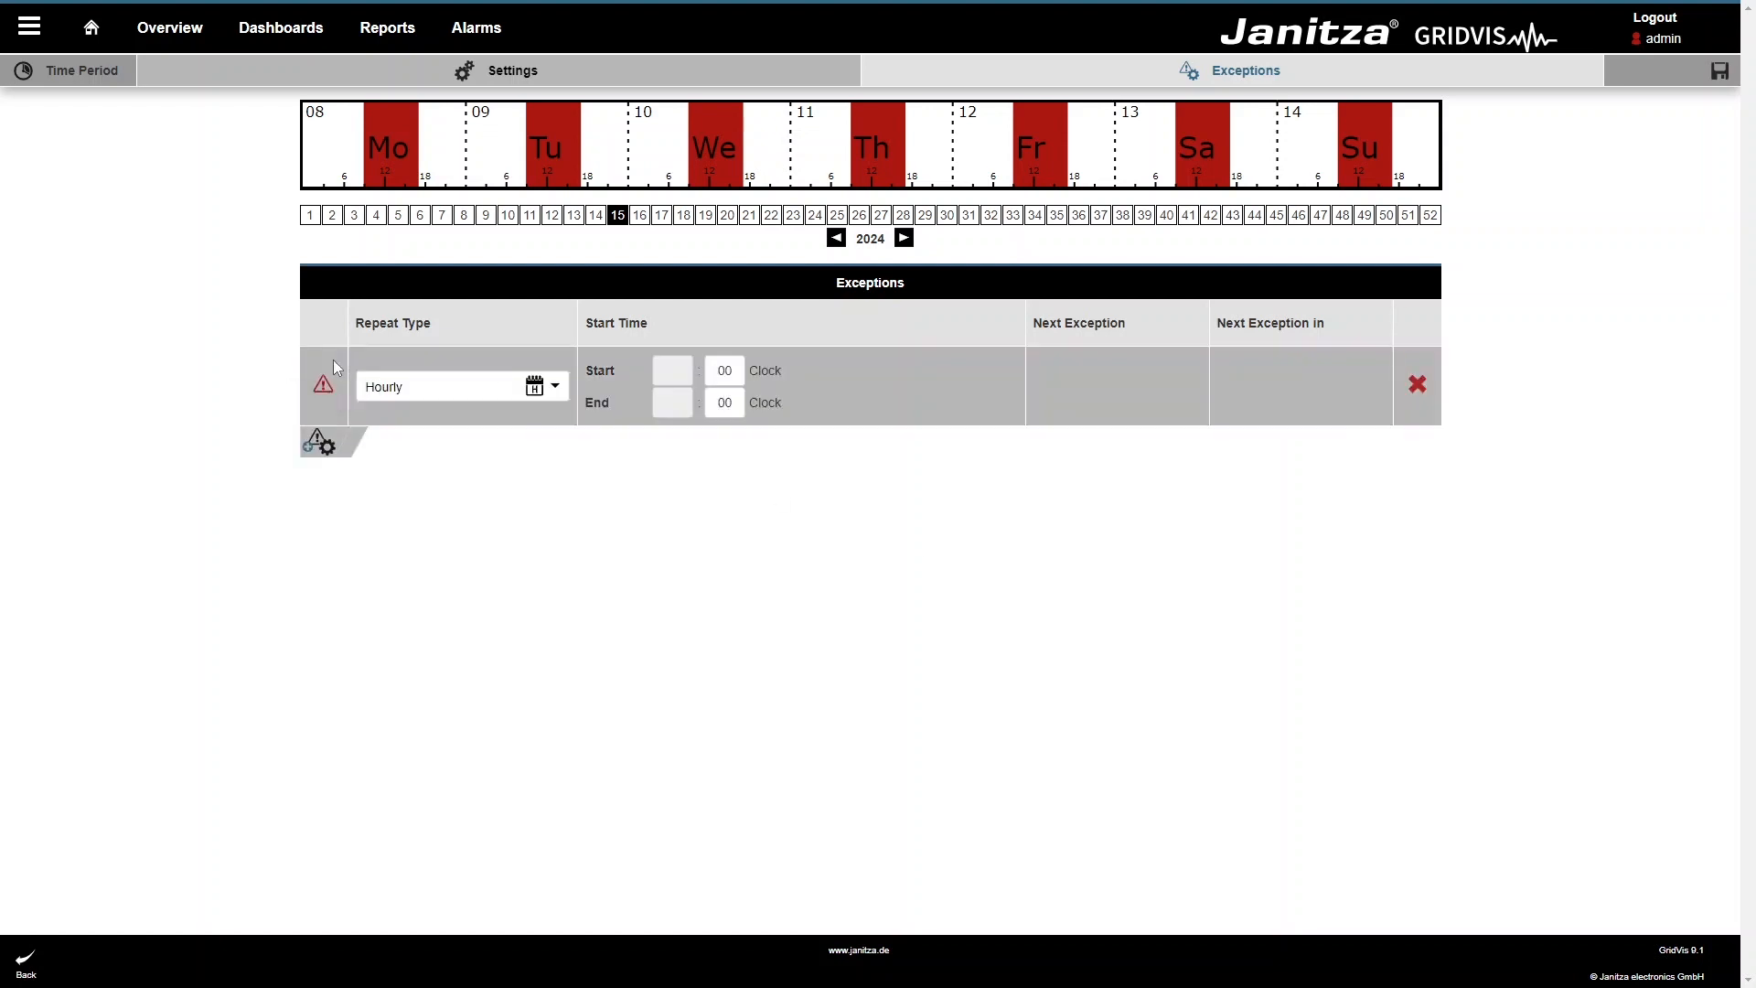
{"action": "left_click", "coordinate": [552, 391]}
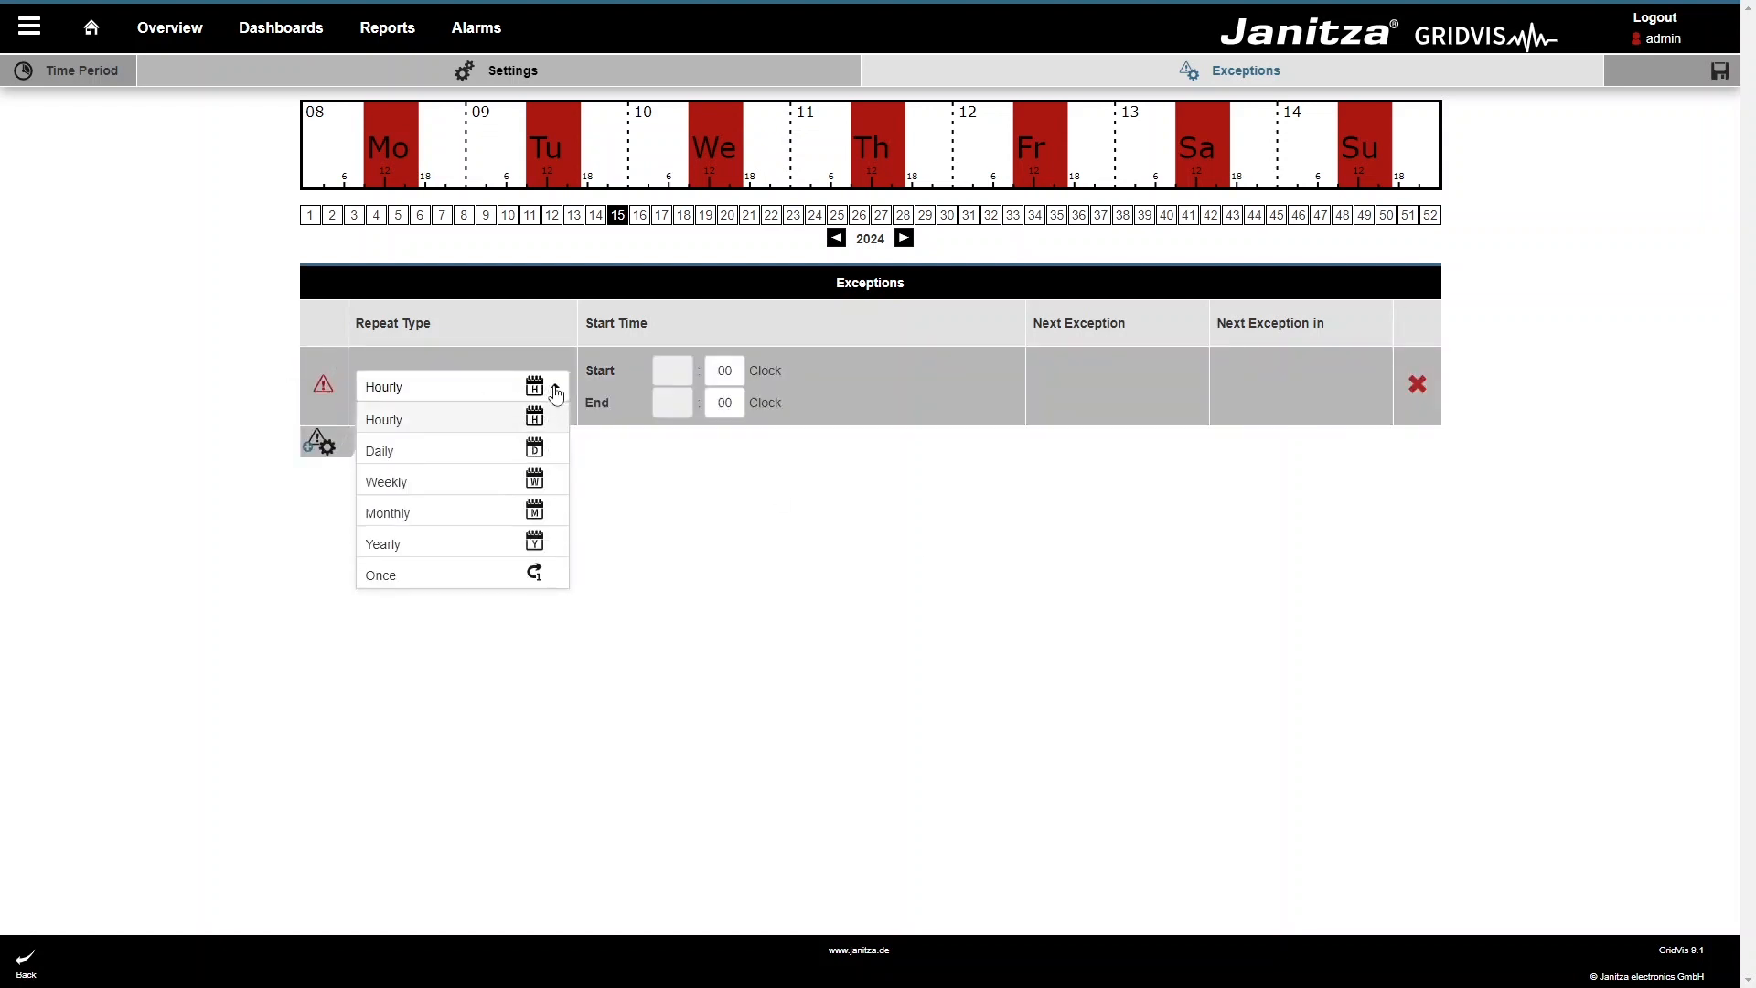
{"action": "left_click", "coordinate": [528, 483]}
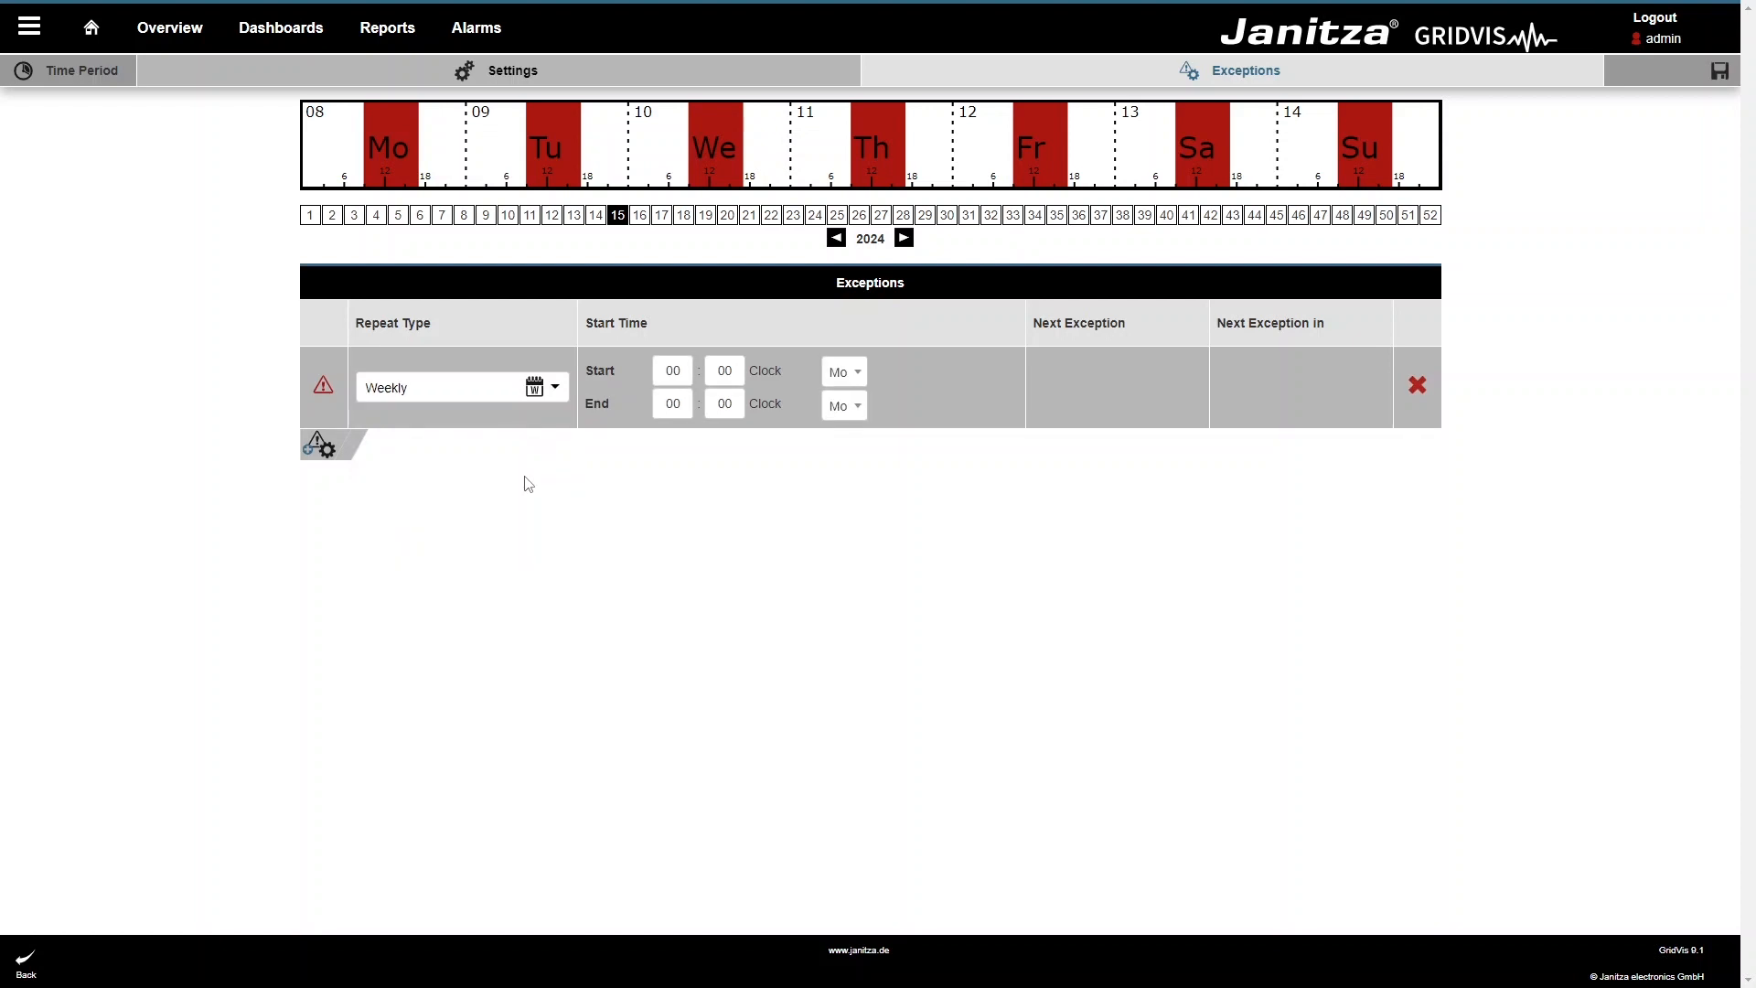
{"action": "left_click", "coordinate": [852, 372]}
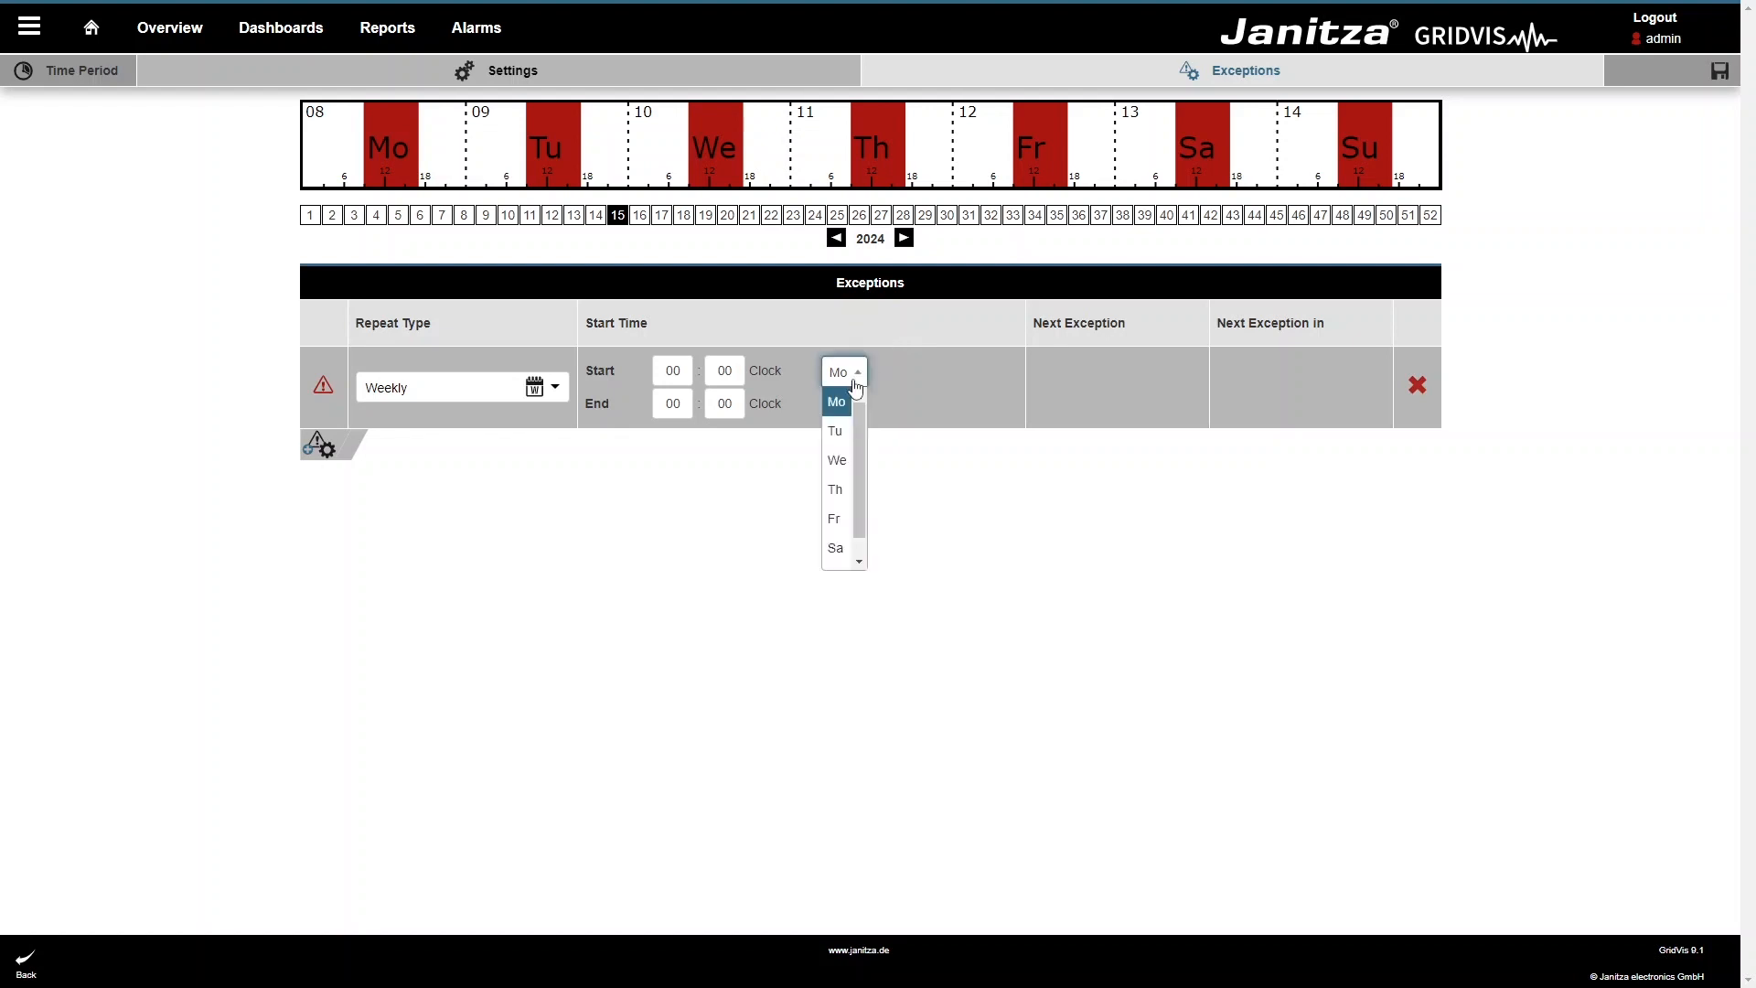
{"action": "left_click", "coordinate": [835, 546]}
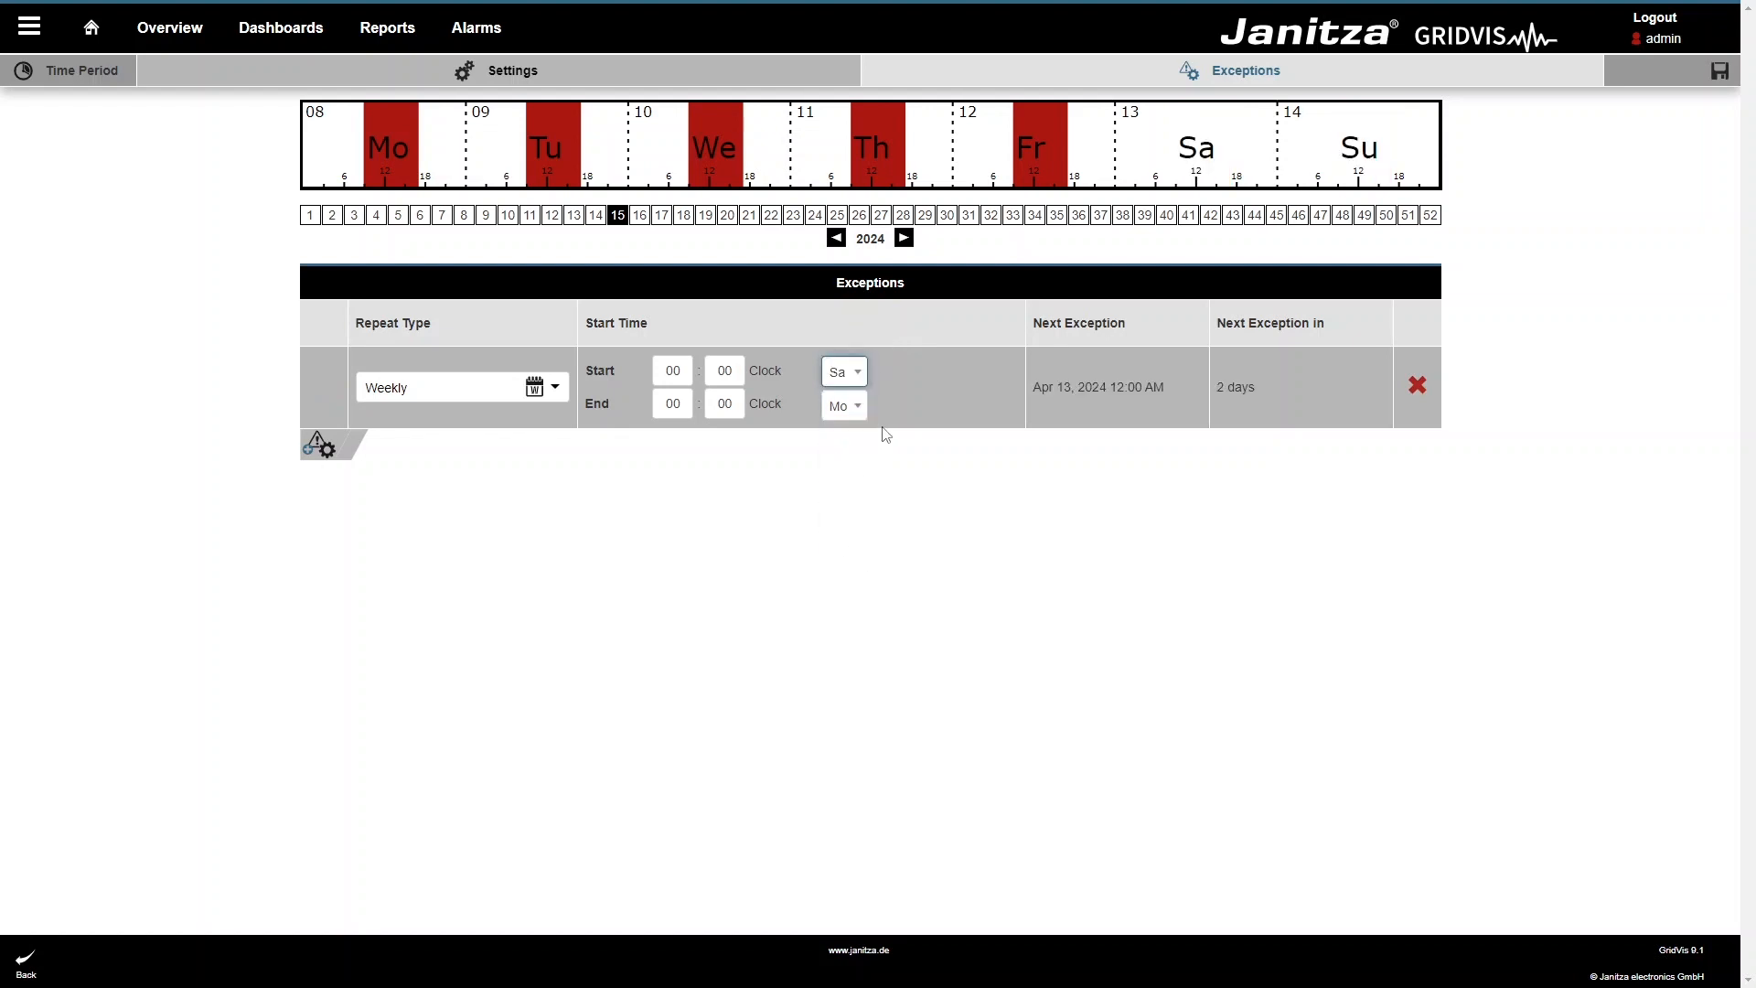
{"action": "left_click", "coordinate": [862, 408]}
{"action": "scroll", "coordinate": [835, 567], "scroll_direction": "down", "scroll_amount": 1}
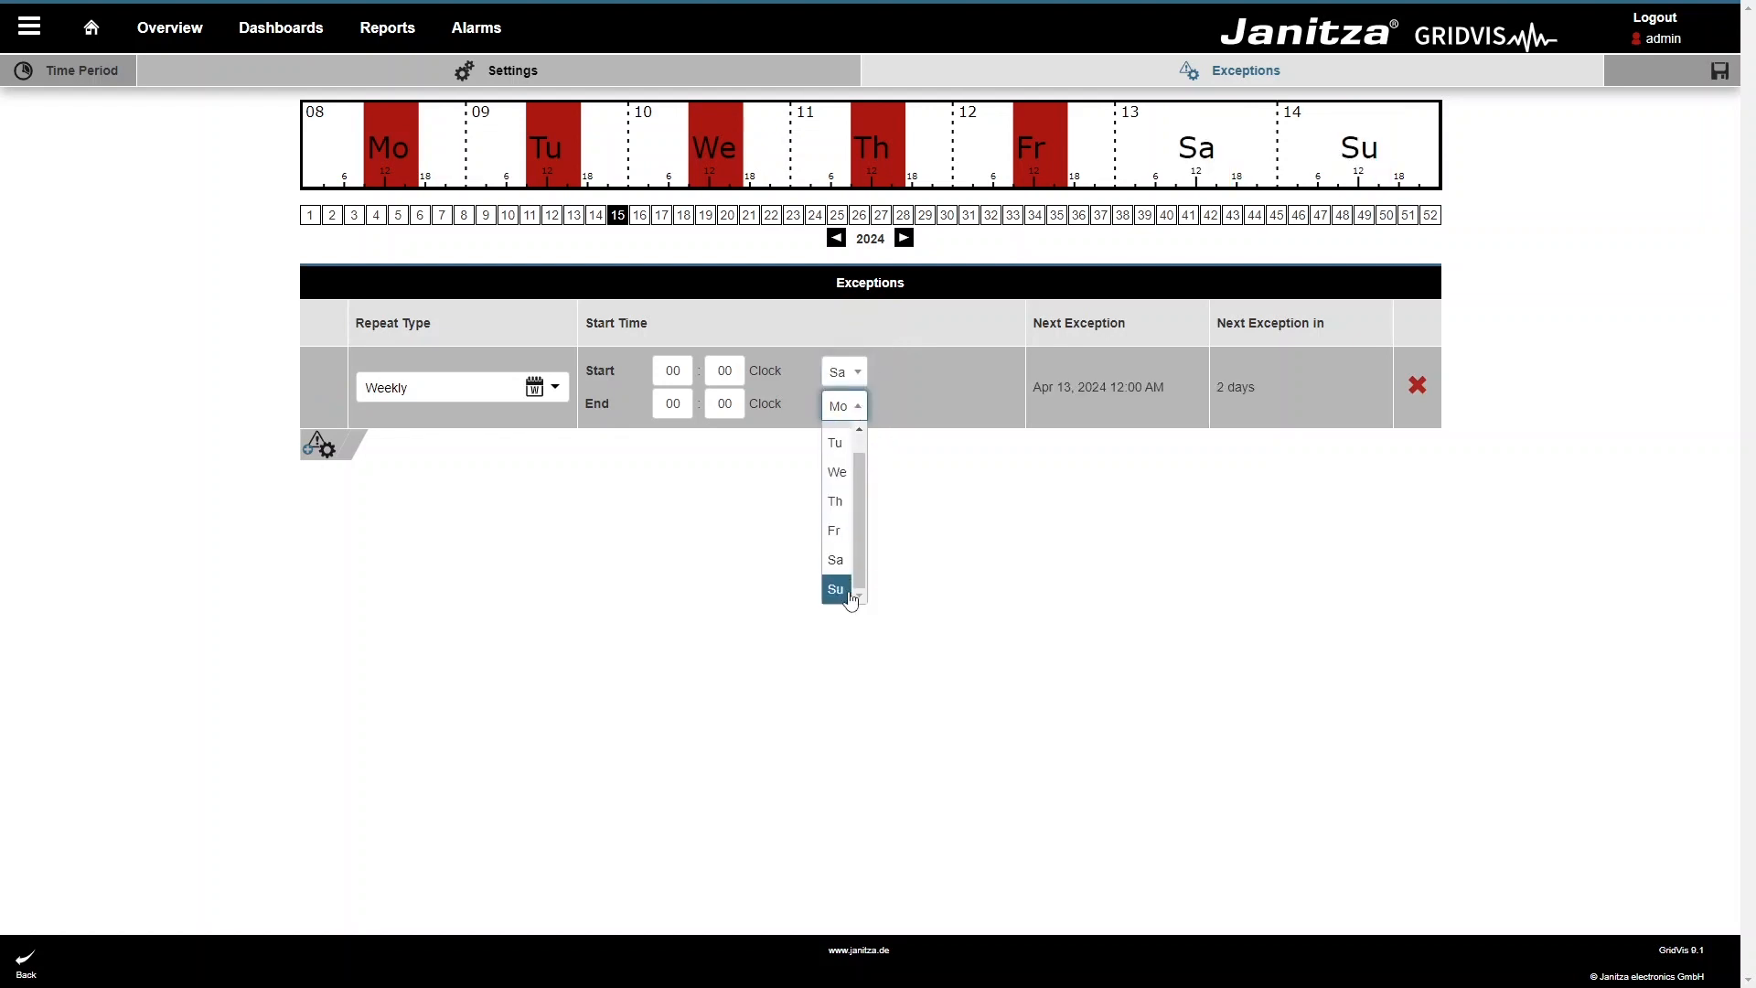
{"action": "left_click", "coordinate": [835, 585]}
Step: Set the exception's Sunday end time to 23:59 and save the Working hours time period
{"action": "left_click", "coordinate": [674, 409]}
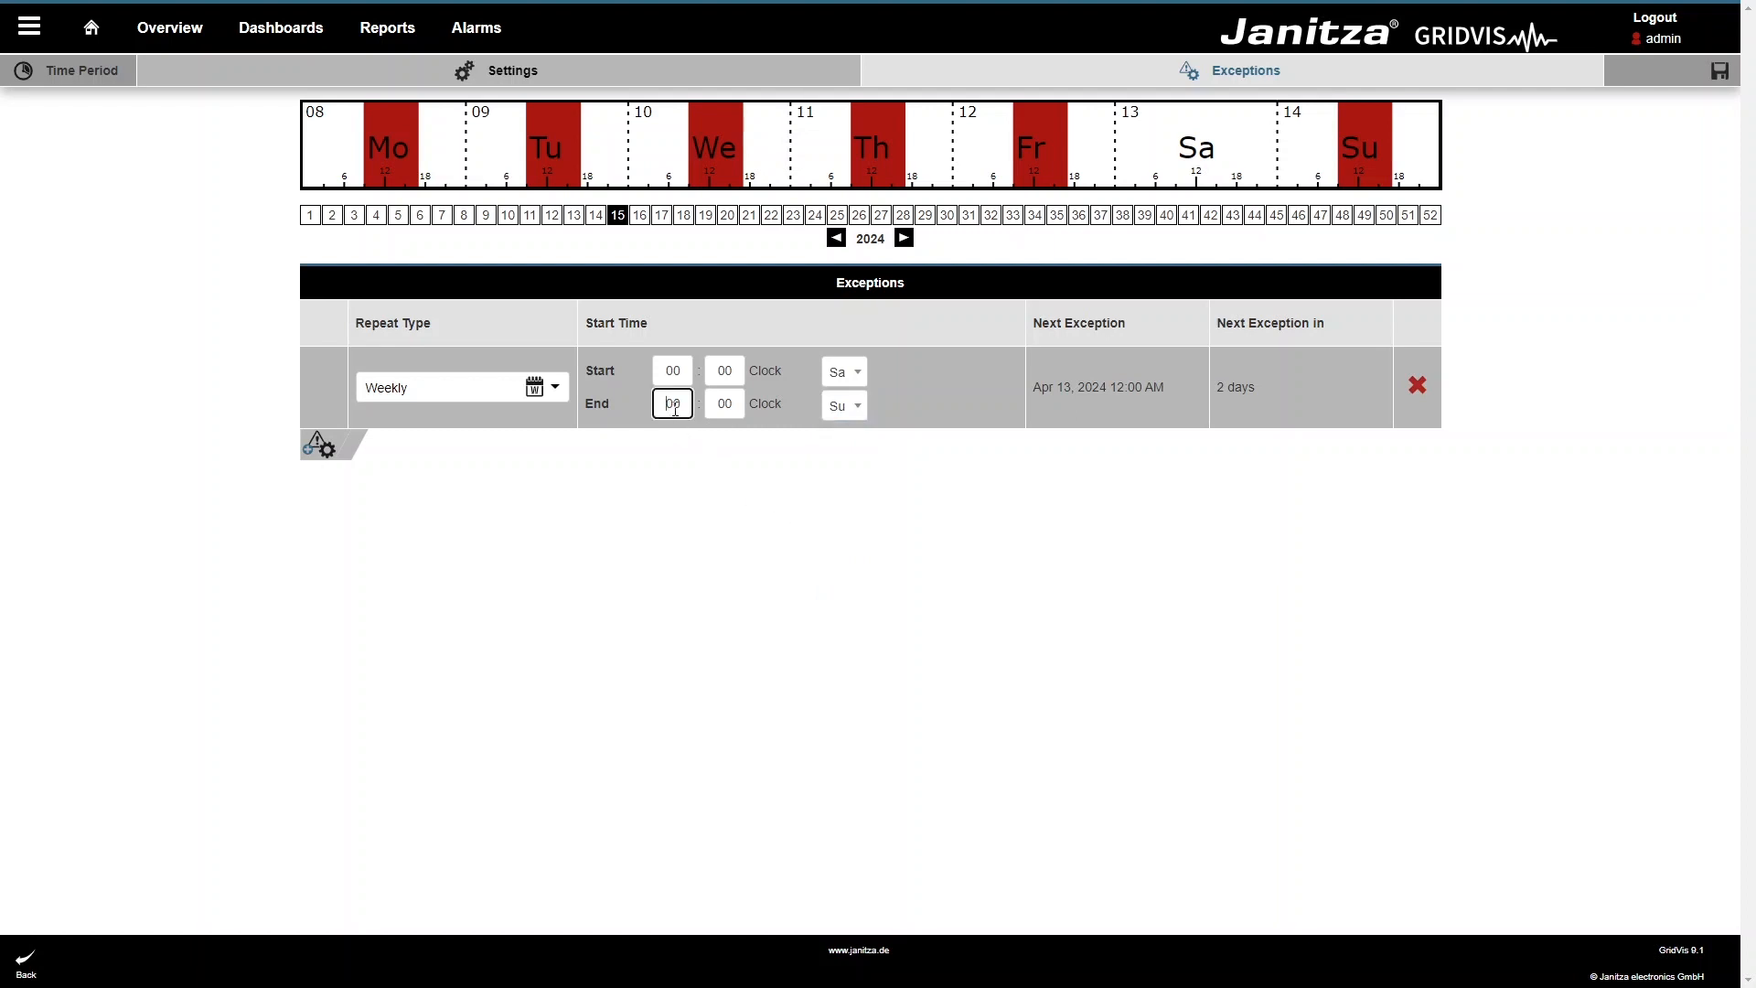
{"action": "type", "text": "23"}
{"action": "left_click", "coordinate": [737, 409]}
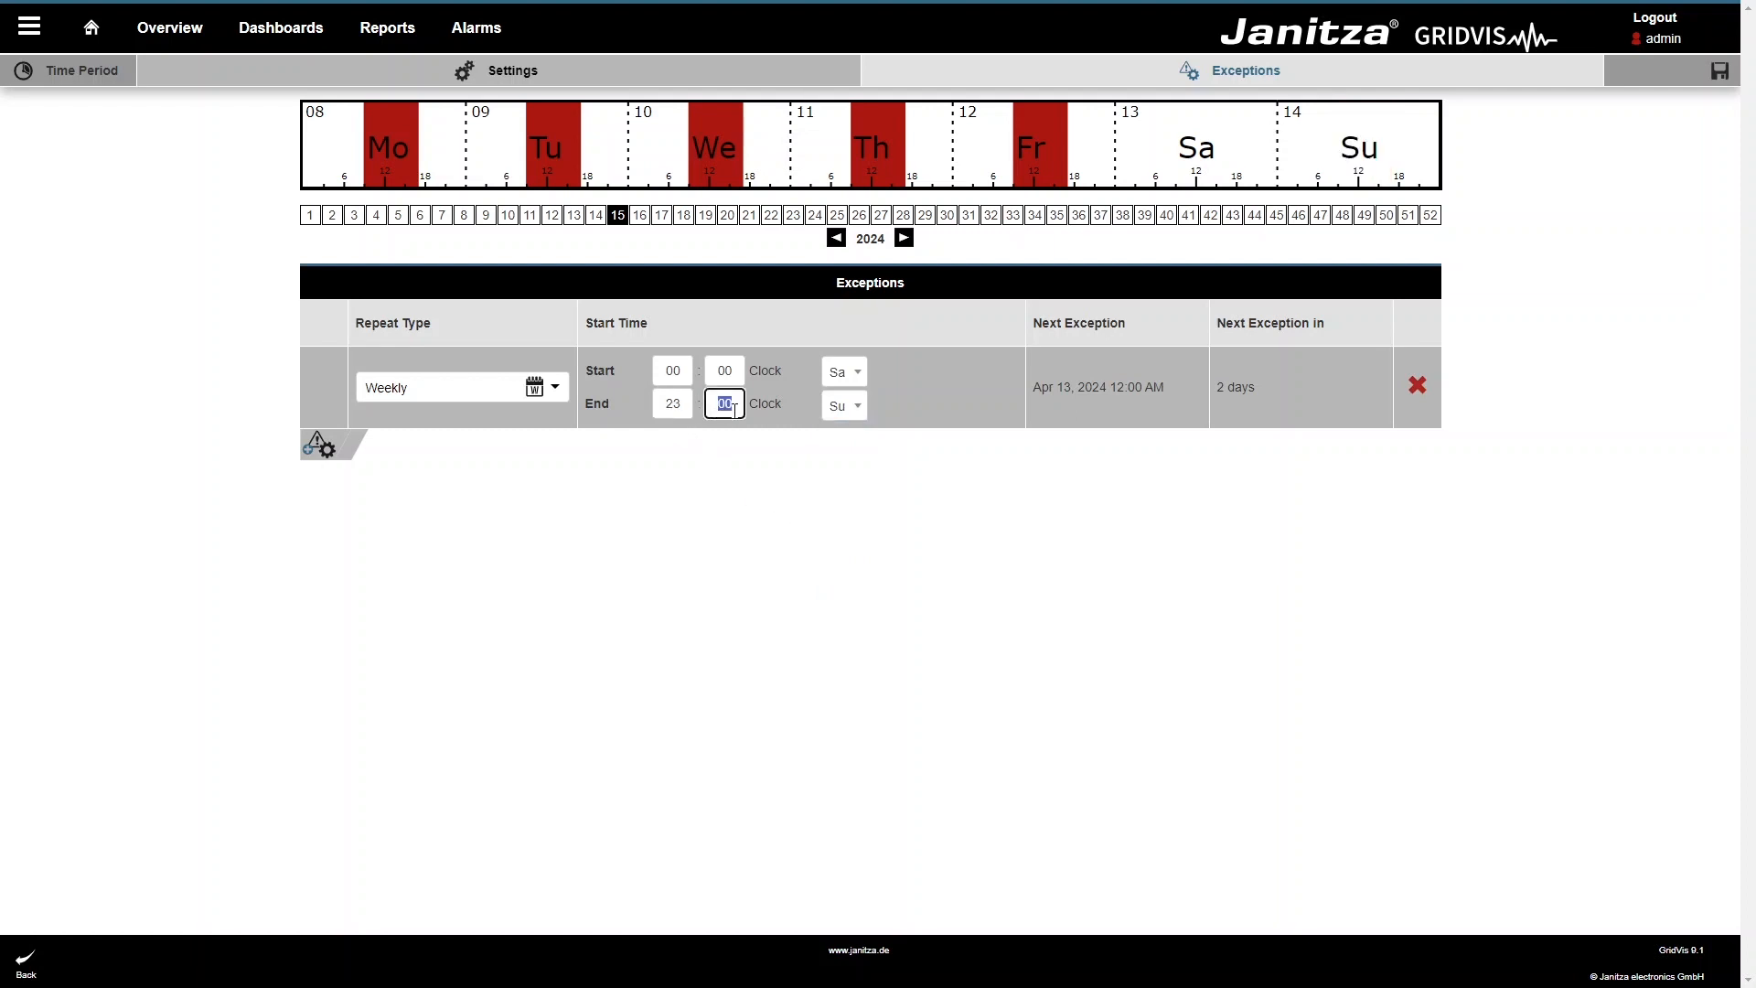
{"action": "type", "text": "59"}
{"action": "left_click", "coordinate": [797, 477]}
{"action": "left_click", "coordinate": [1719, 73]}
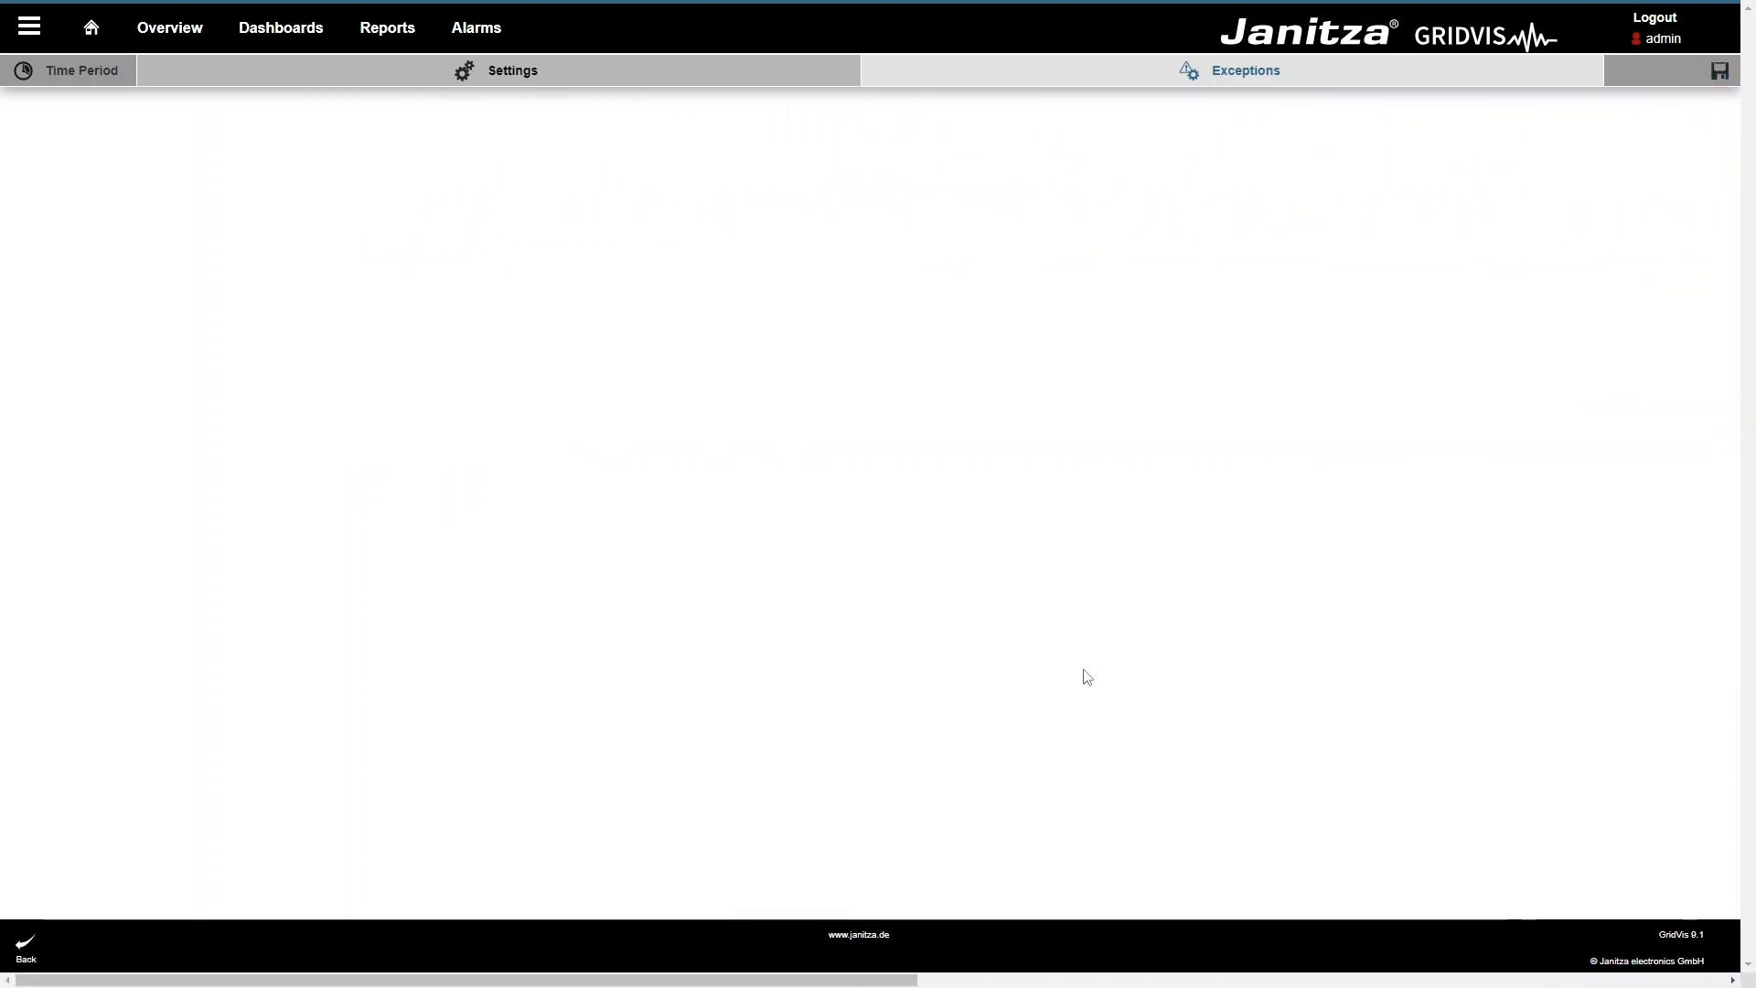